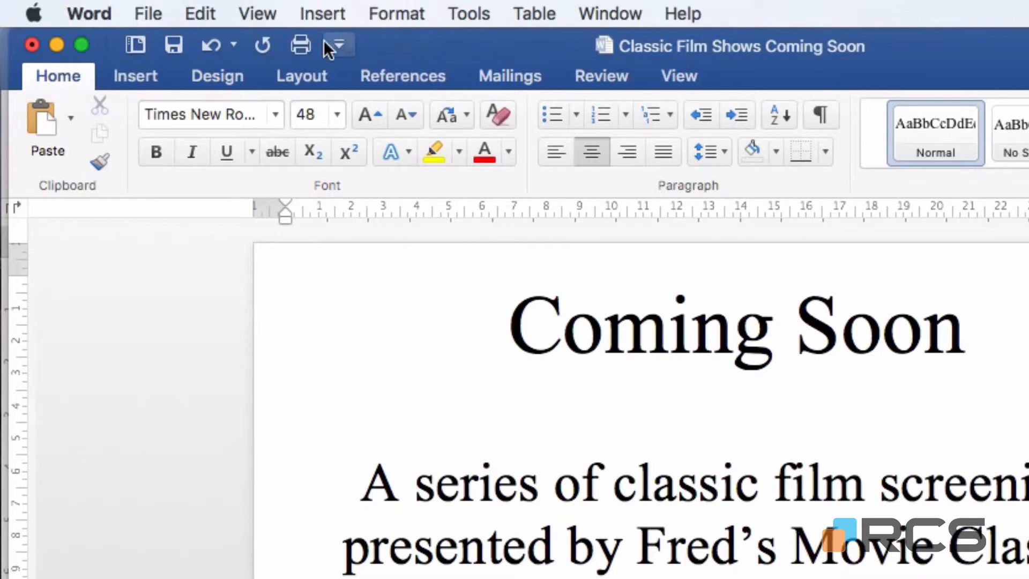
Step: Insert a proportional 5-Point Star about 5.3 cm wide before the Coming Soon heading, extending down into the text below
{"action": "left_click", "coordinate": [144, 78]}
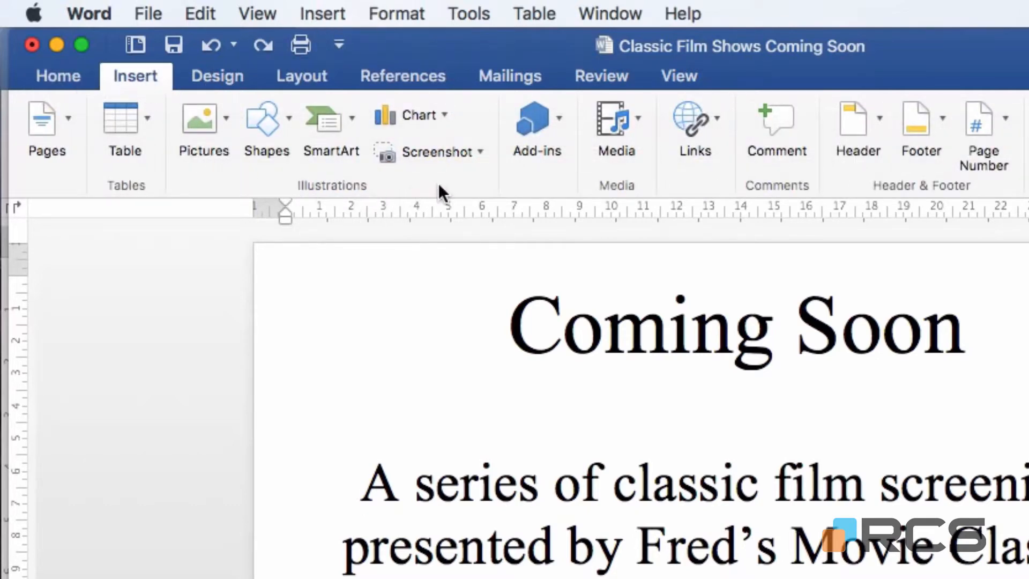
{"action": "left_click", "coordinate": [288, 115]}
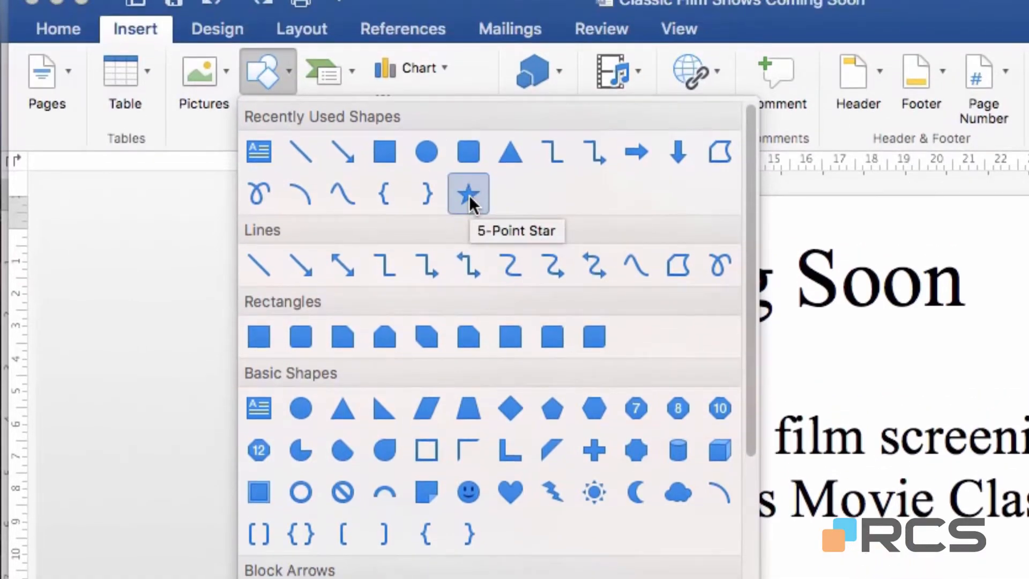
{"action": "left_click", "coordinate": [468, 195]}
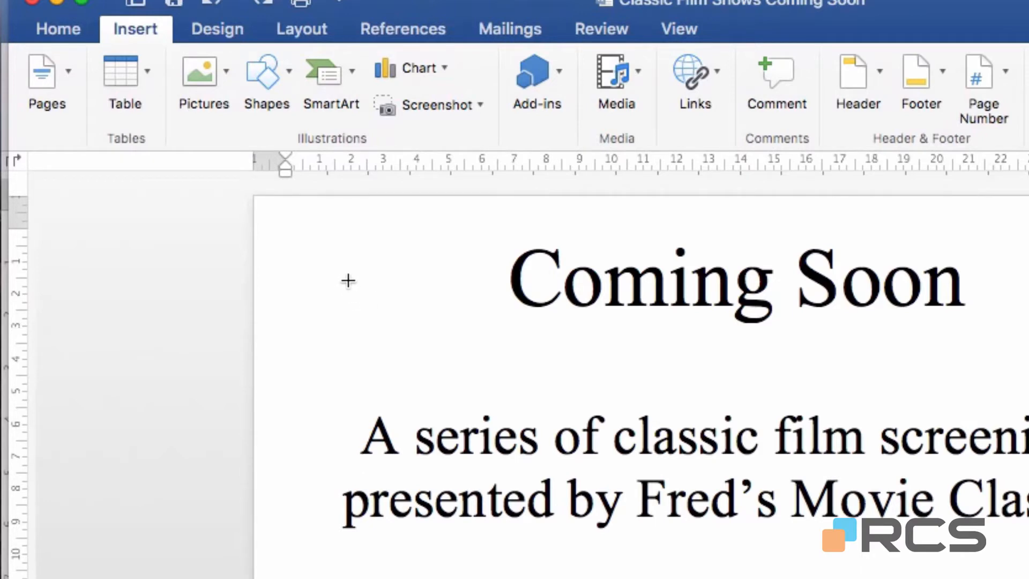
{"action": "mouse_move", "coordinate": [348, 278]}
{"action": "left_mouse_down"}
{"action": "mouse_move", "coordinate": [429, 360]}
{"action": "mouse_move", "coordinate": [504, 389]}
{"action": "mouse_move", "coordinate": [501, 338]}
{"action": "mouse_move", "coordinate": [475, 361]}
{"action": "mouse_move", "coordinate": [412, 348]}
{"action": "mouse_move", "coordinate": [416, 301]}
{"action": "mouse_move", "coordinate": [420, 378]}
{"action": "mouse_move", "coordinate": [484, 370]}
{"action": "mouse_move", "coordinate": [443, 362]}
{"action": "left_mouse_up"}
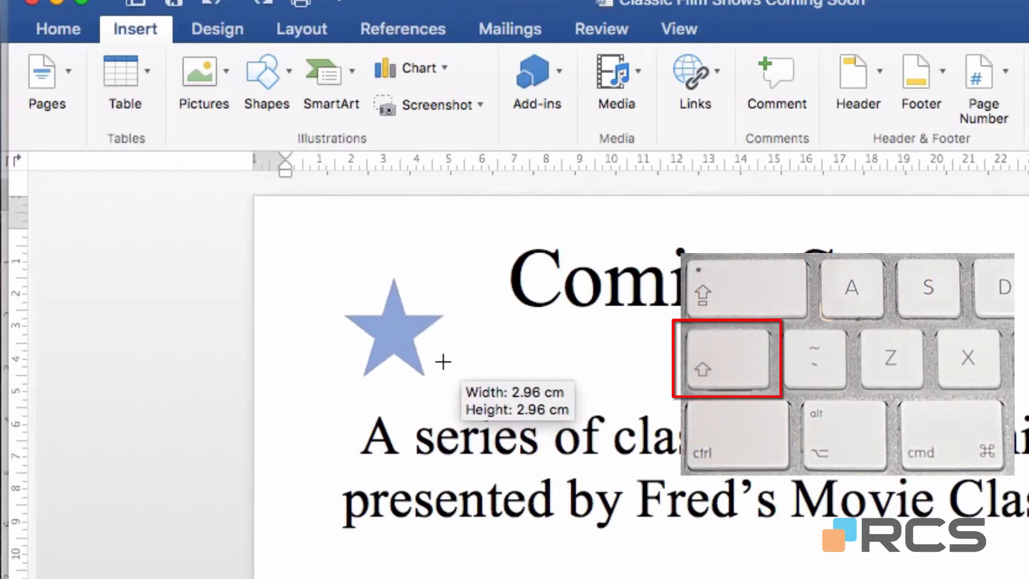
{"action": "left_click_drag", "start_coordinate": [442, 361], "coordinate": [517, 431]}
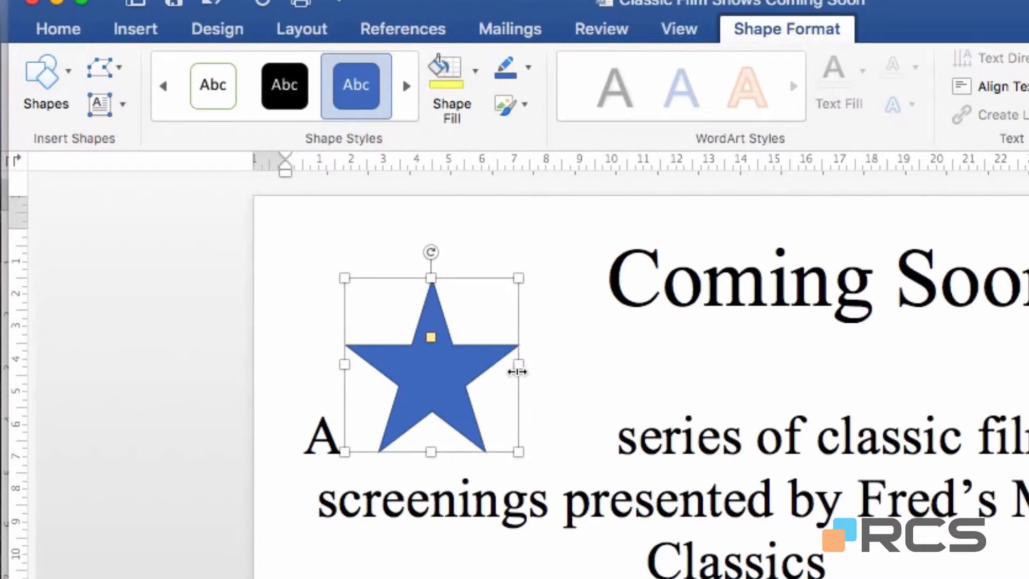
Step: Stretch the star horizontally only, and undo the stretch
{"action": "left_click_drag", "start_coordinate": [517, 367], "coordinate": [545, 365]}
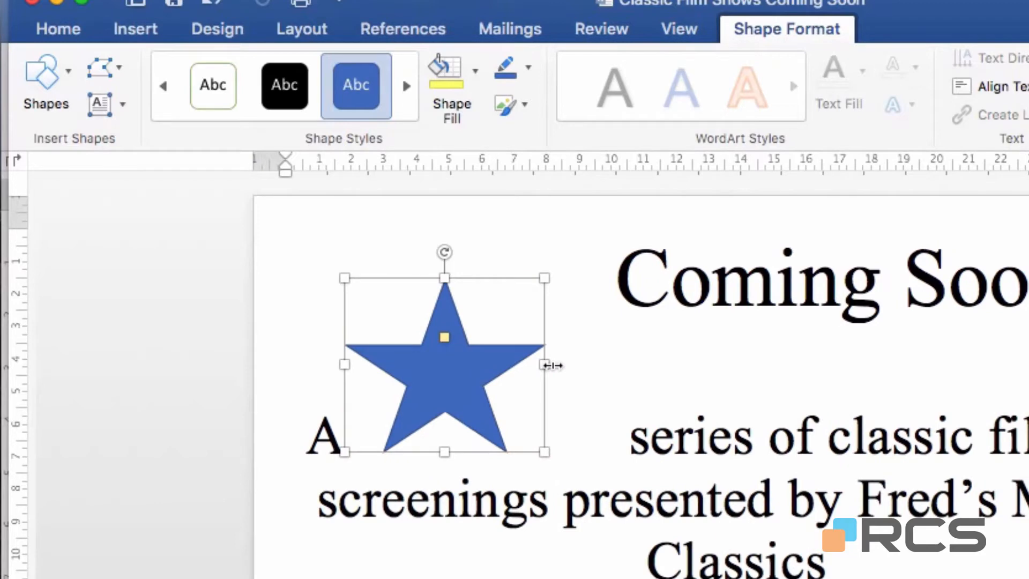
{"action": "key", "text": "super+z"}
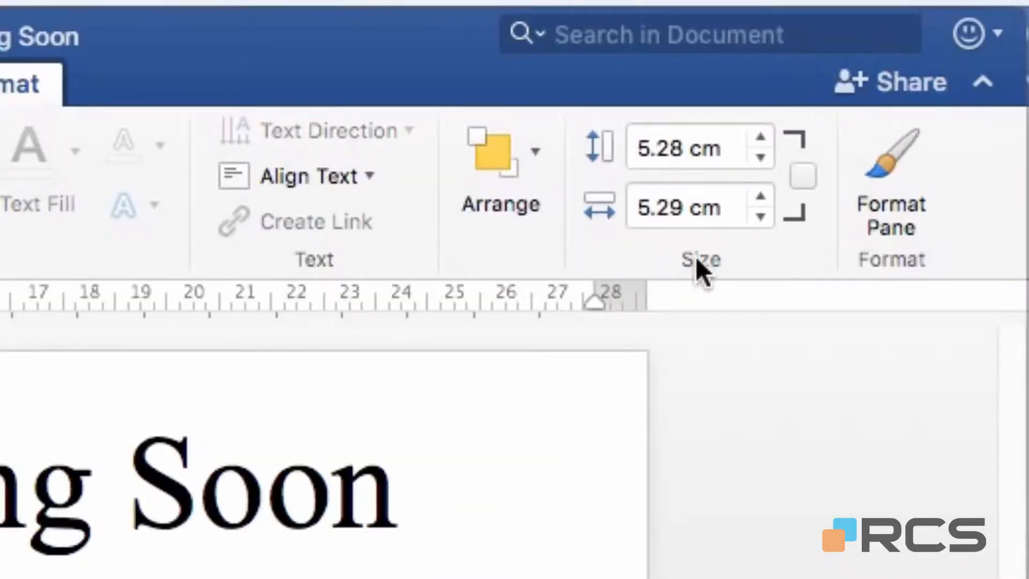
Step: Lock the star's aspect ratio and resize it proportionally to a width of 5 cm
{"action": "left_click", "coordinate": [804, 176]}
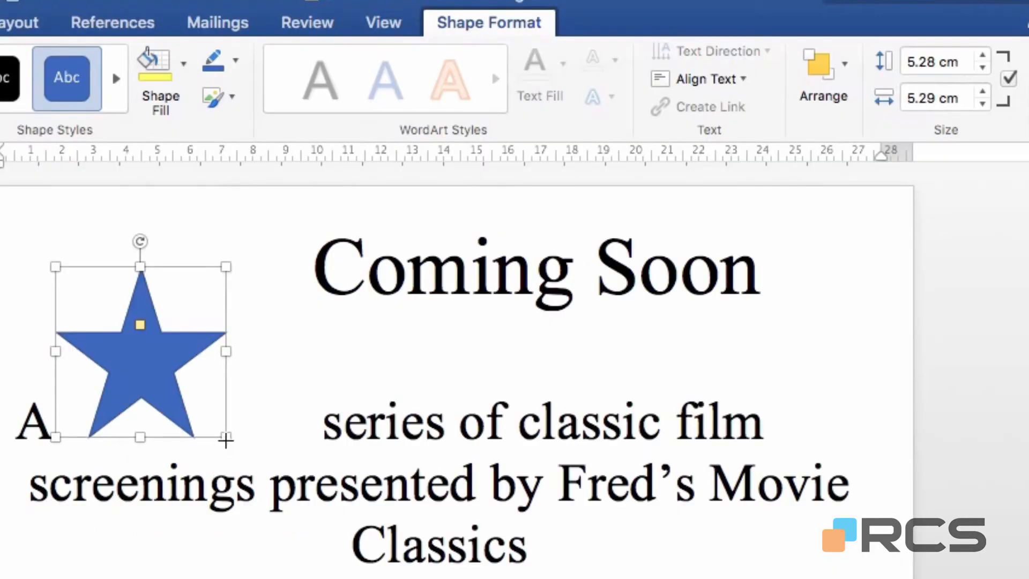
{"action": "left_click_drag", "start_coordinate": [226, 438], "coordinate": [197, 394]}
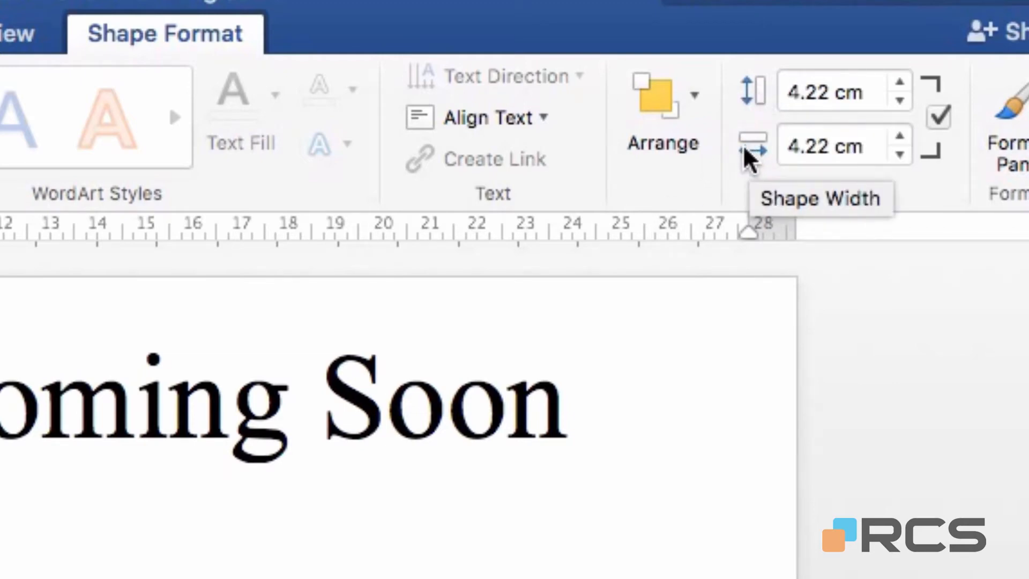
{"action": "left_click_drag", "start_coordinate": [875, 151], "coordinate": [782, 155]}
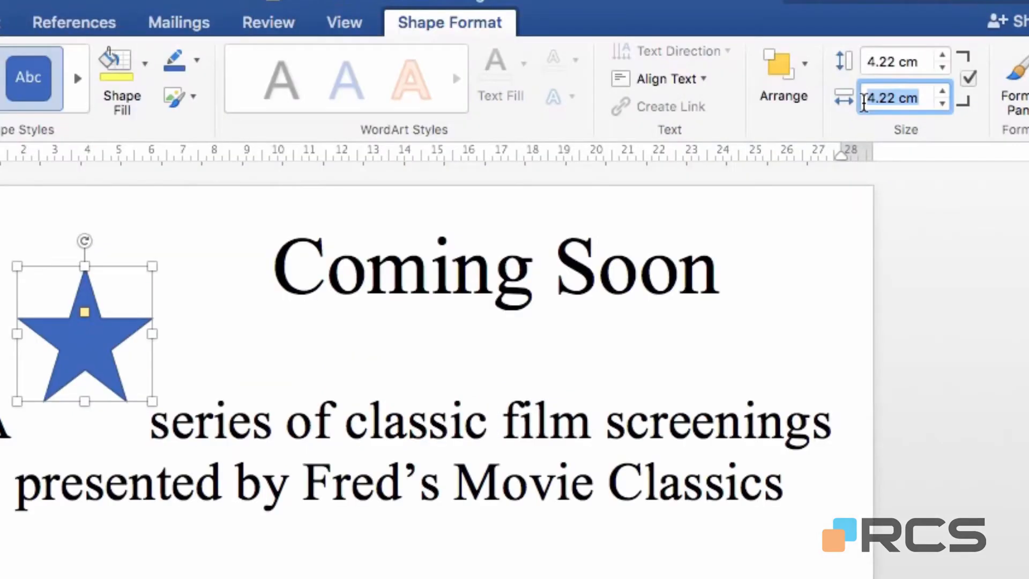
{"action": "type", "text": "5"}
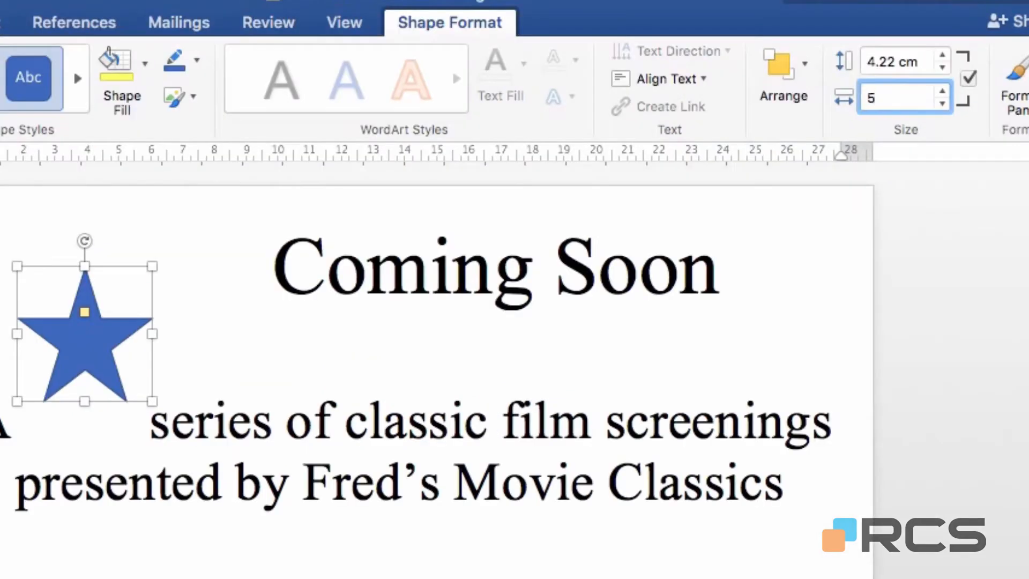
{"action": "key", "text": "Return"}
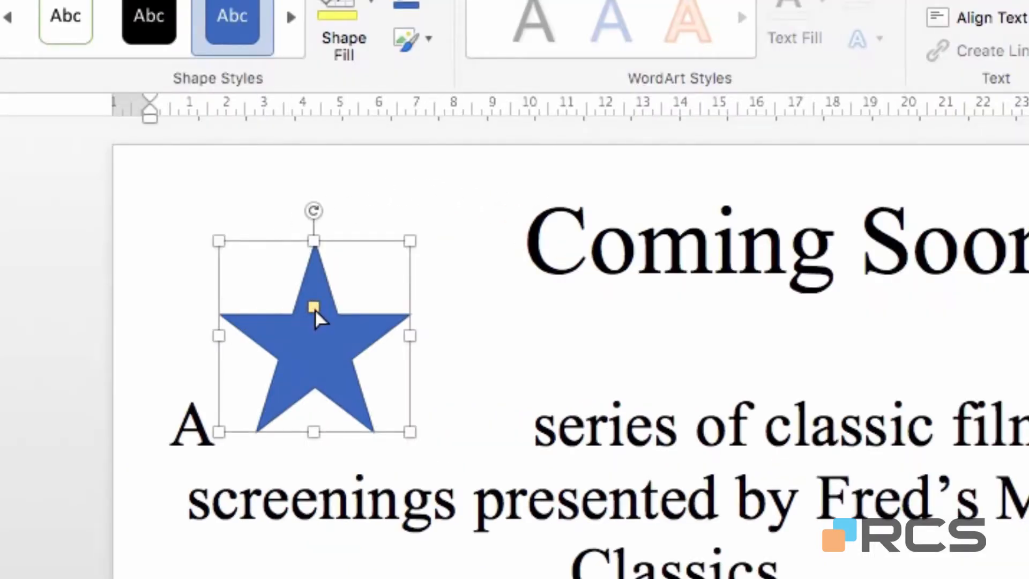
Step: Thicken the star's points with the shape adjustment control, and undo the change
{"action": "left_click_drag", "start_coordinate": [314, 309], "coordinate": [337, 301]}
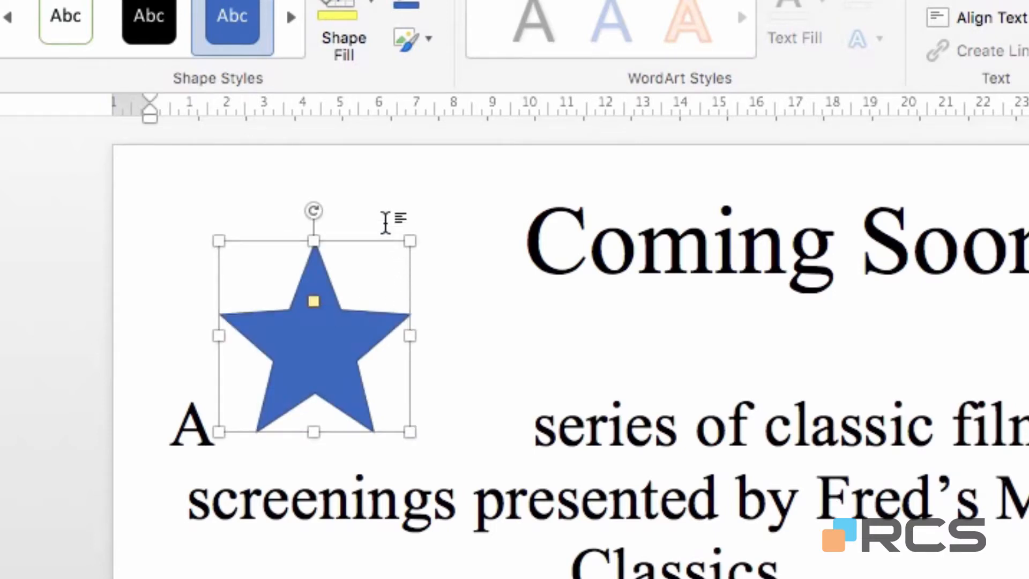
{"action": "key", "text": "super+z"}
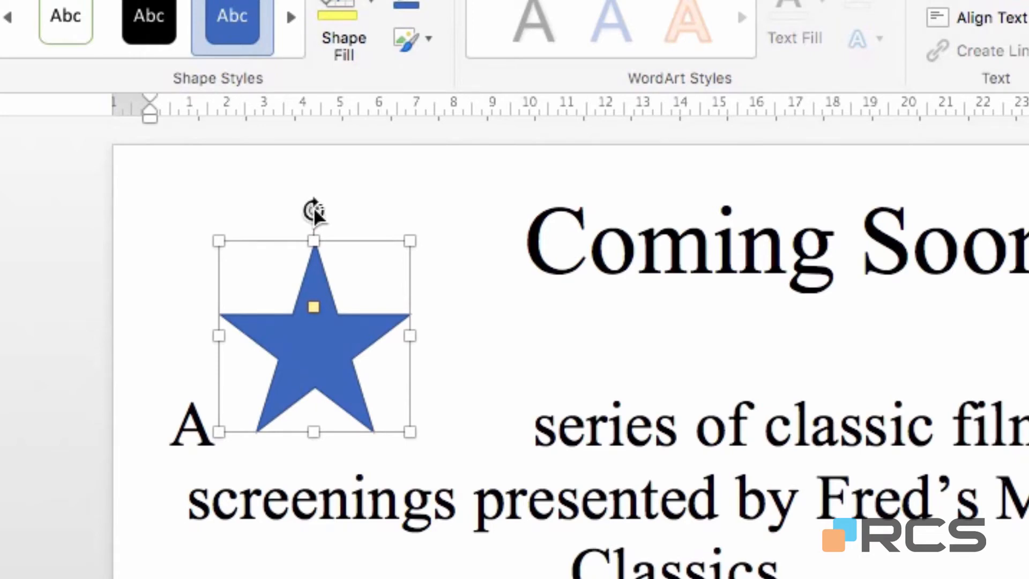
Step: Rotate the star counterclockwise to about 323.45° and deselect it
{"action": "left_click_drag", "start_coordinate": [313, 207], "coordinate": [246, 245]}
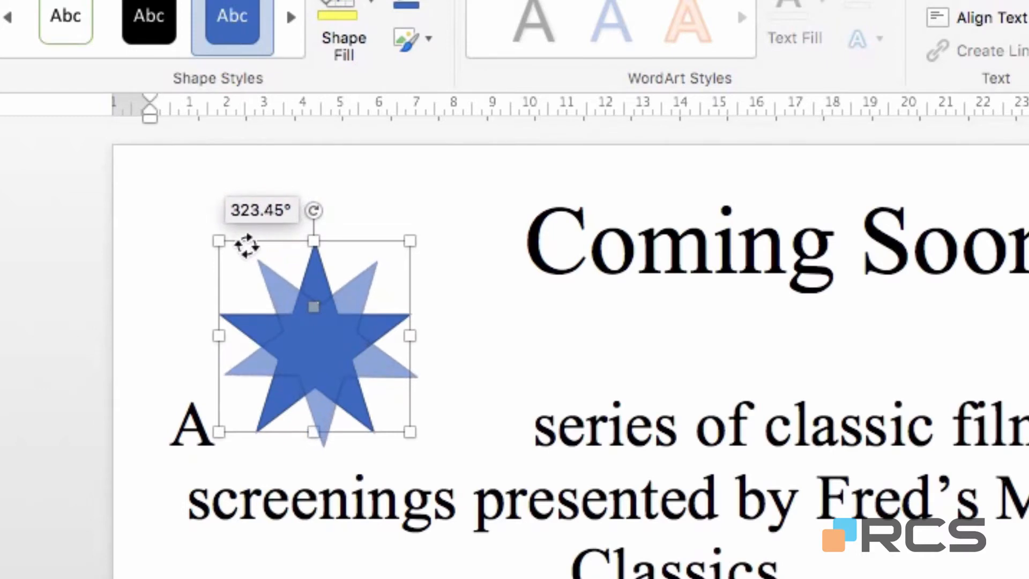
{"action": "left_click_drag", "start_coordinate": [247, 245], "coordinate": [246, 246]}
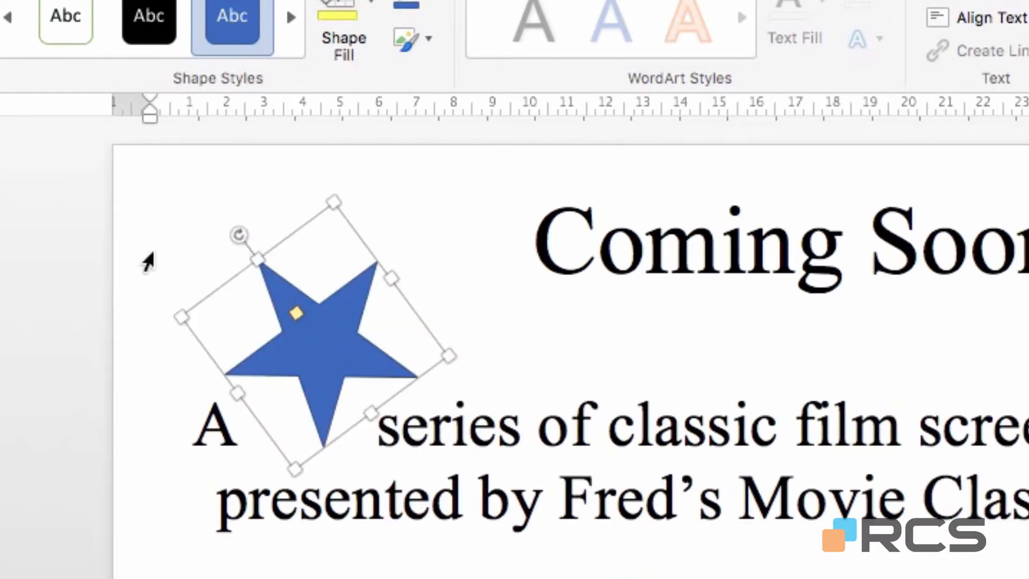
{"action": "left_click", "coordinate": [78, 269]}
{"action": "left_click", "coordinate": [1, 312]}
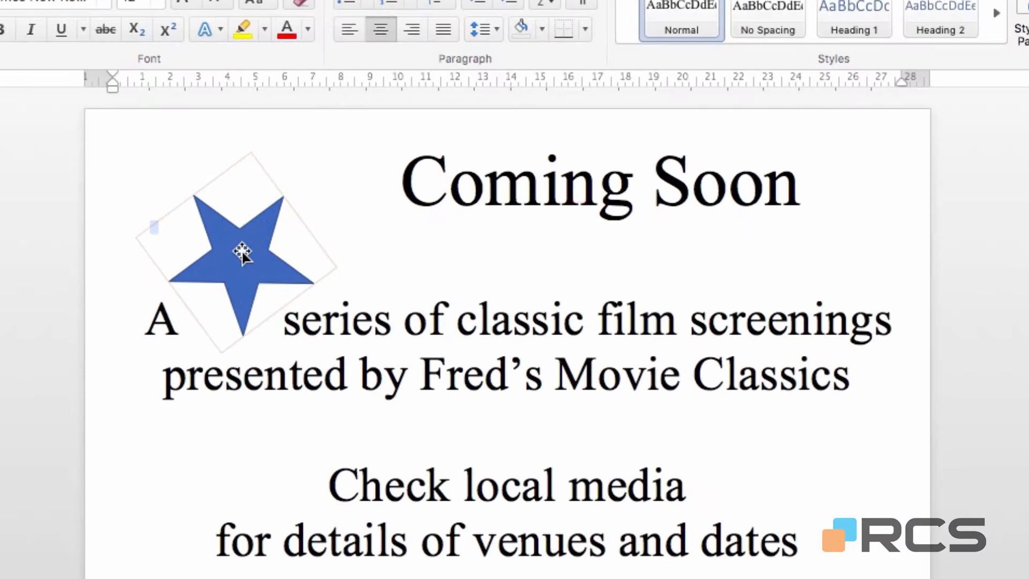
Step: Move the star into the middle of the film screenings paragraph below the heading
{"action": "left_click_drag", "start_coordinate": [320, 329], "coordinate": [407, 367]}
{"action": "left_click_drag", "start_coordinate": [307, 277], "coordinate": [489, 367]}
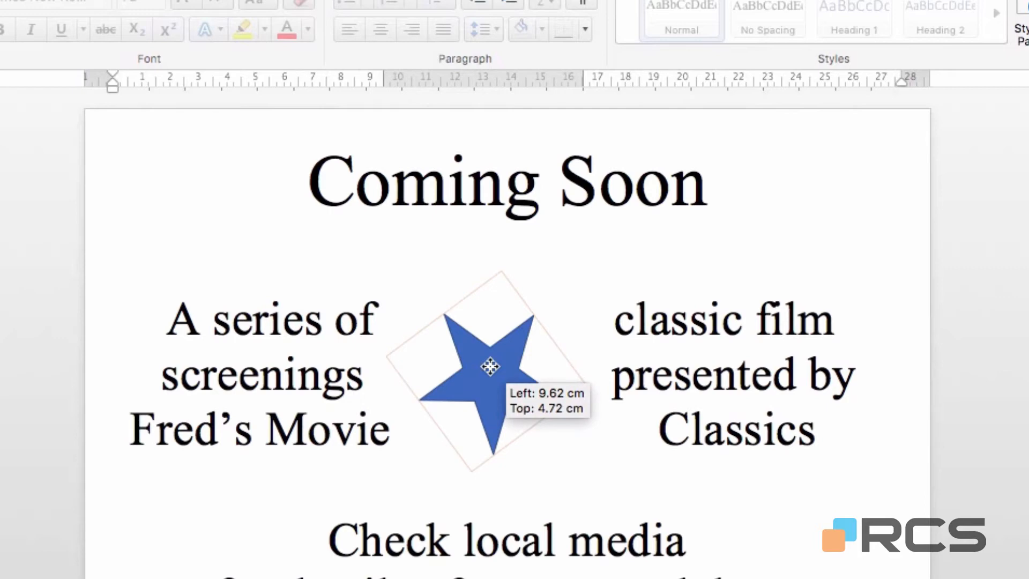
{"action": "left_click_drag", "start_coordinate": [489, 365], "coordinate": [525, 329]}
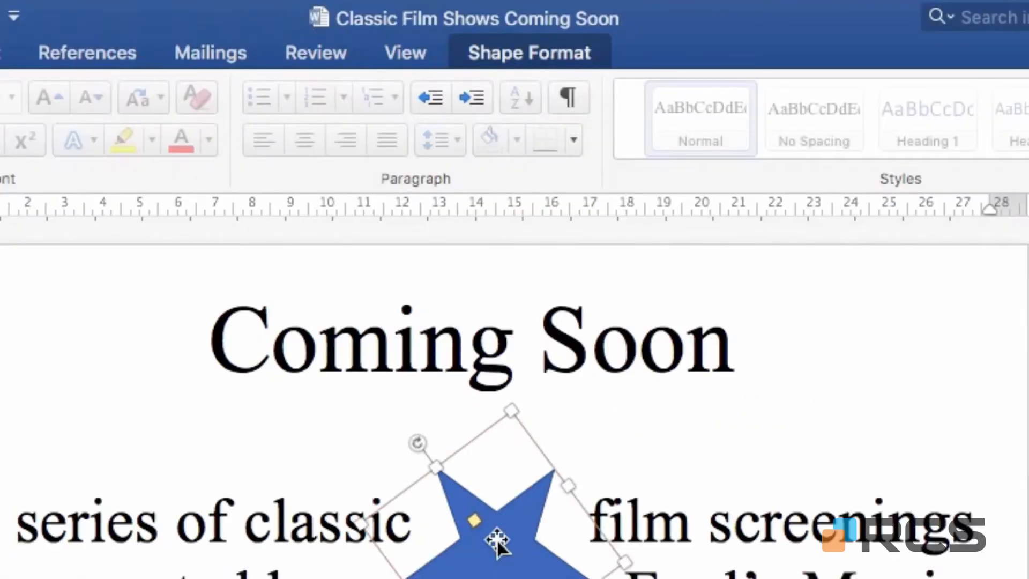
Step: Set the star's text wrapping to In Front of Text and move it beside the start of the Coming Soon heading
{"action": "left_click", "coordinate": [564, 53]}
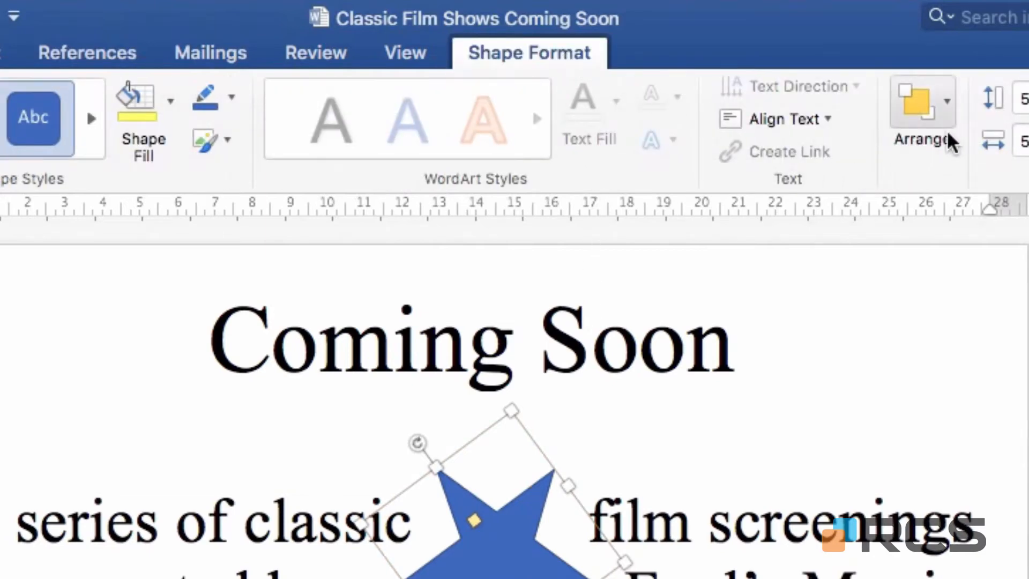
{"action": "left_click", "coordinate": [947, 111]}
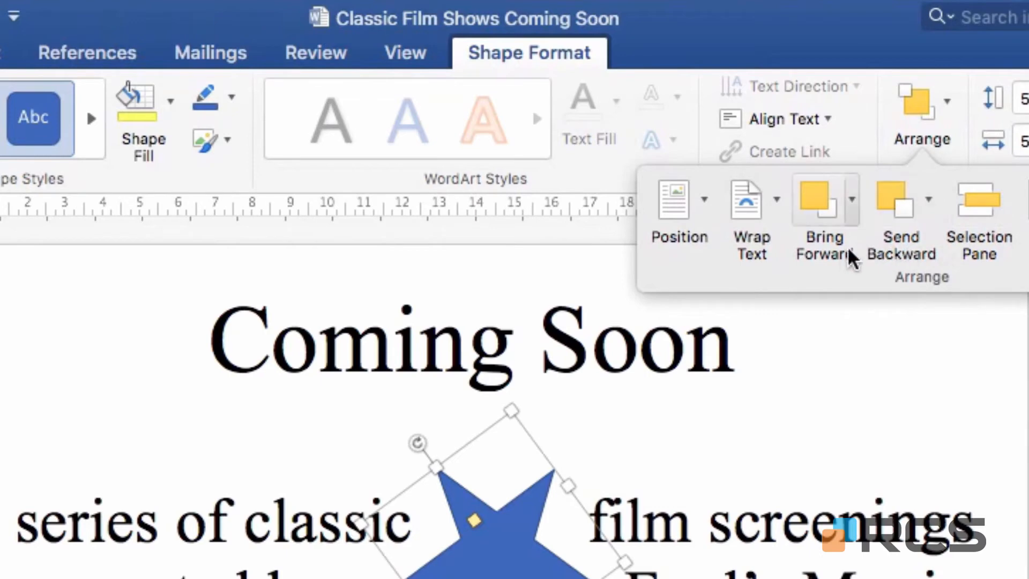
{"action": "left_click", "coordinate": [780, 212]}
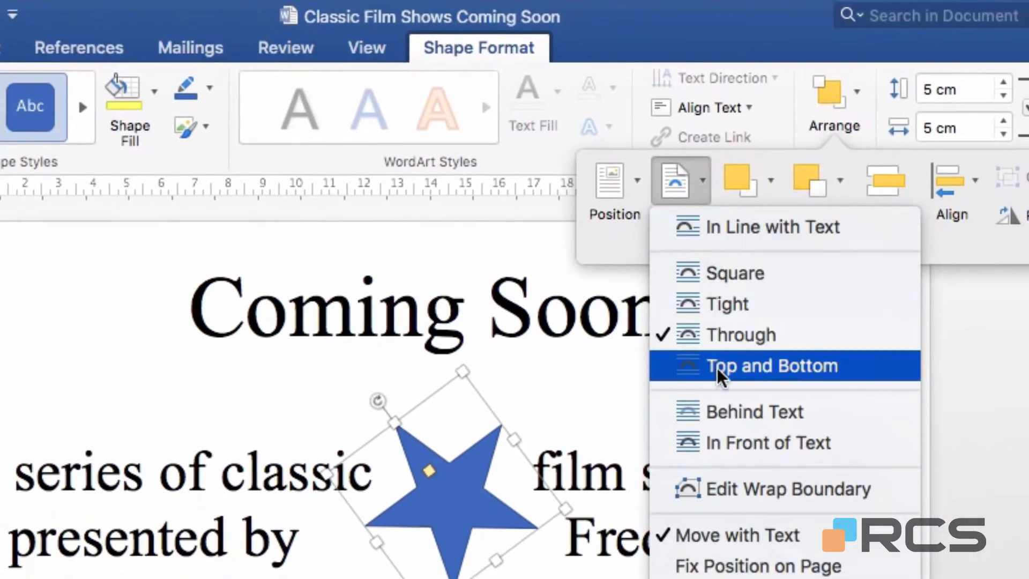
{"action": "left_click", "coordinate": [814, 449]}
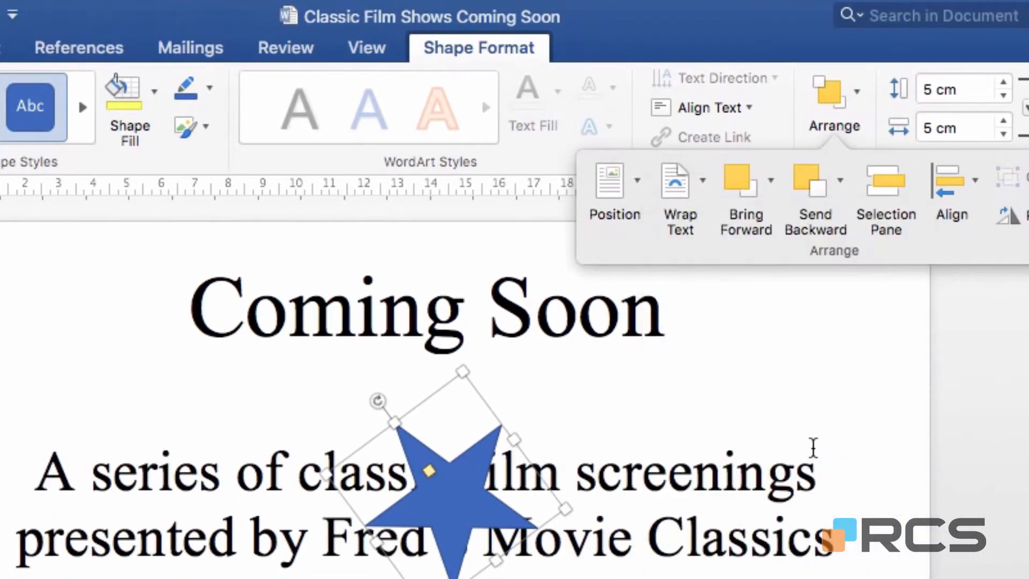
{"action": "left_click_drag", "start_coordinate": [459, 509], "coordinate": [283, 524]}
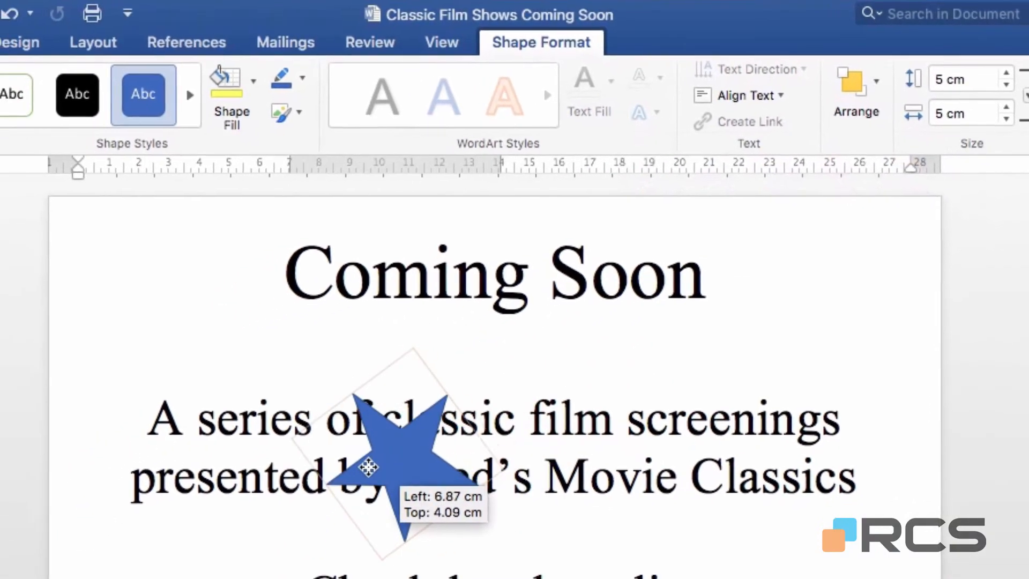
{"action": "left_click_drag", "start_coordinate": [368, 467], "coordinate": [196, 343]}
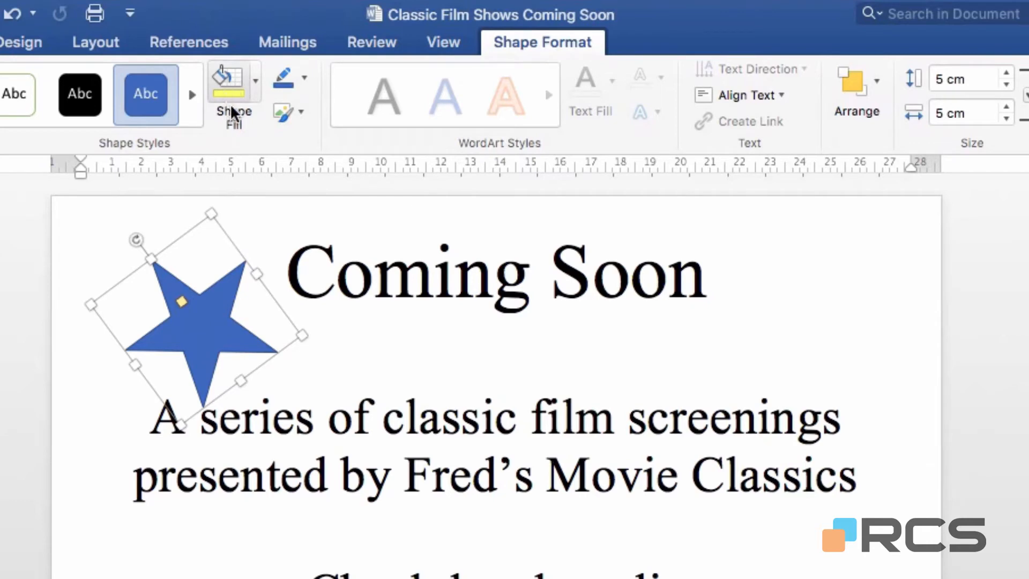
Step: Fill the star with standard yellow and deselect it
{"action": "left_click", "coordinate": [259, 82]}
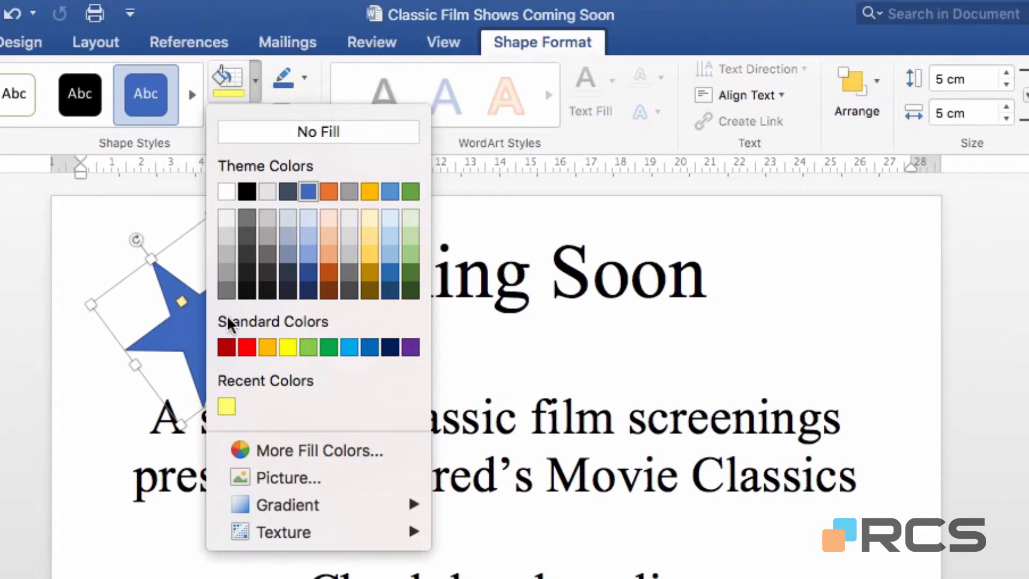
{"action": "left_click", "coordinate": [288, 348]}
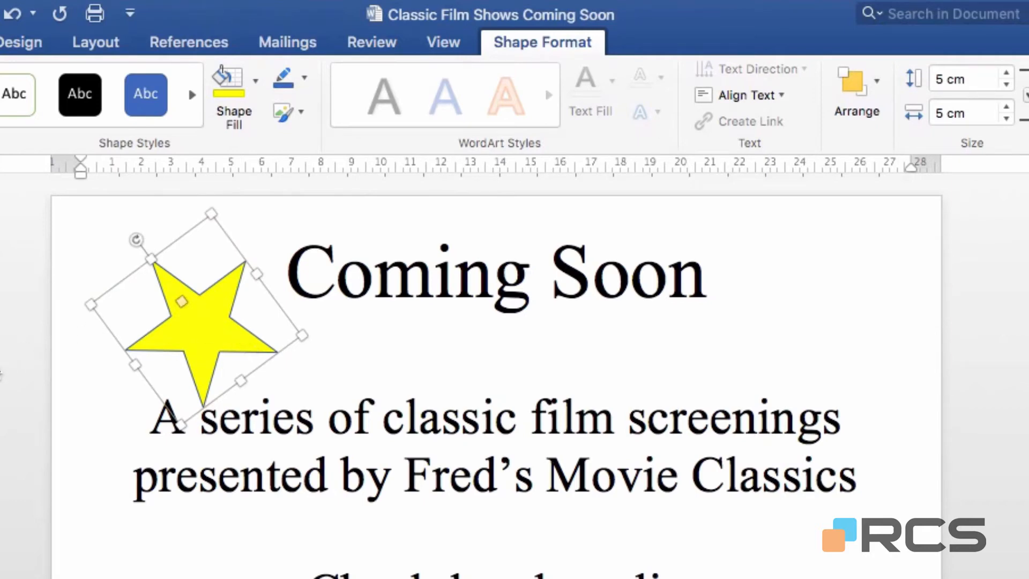
{"action": "key", "text": "Escape"}
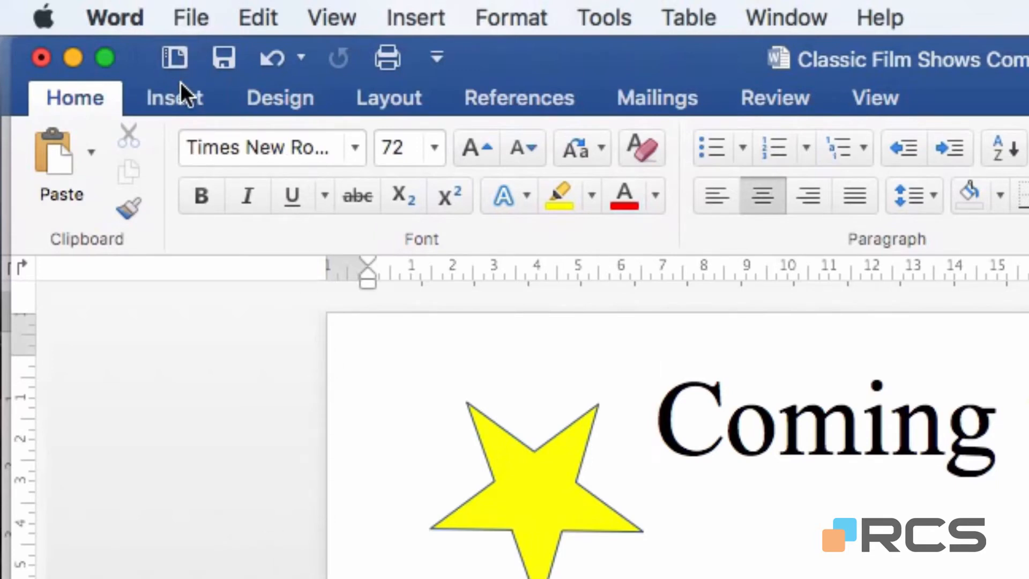
Step: Insert a second proportional 5-Point Star about 5.51 cm in size after the end of the Coming Soon heading
{"action": "left_click", "coordinate": [181, 99]}
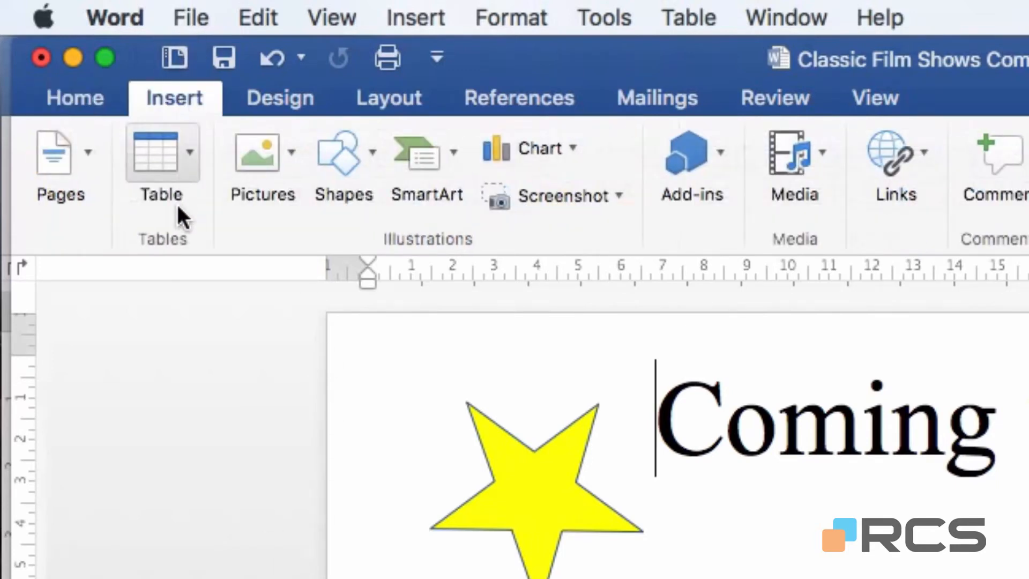
{"action": "left_click", "coordinate": [373, 152]}
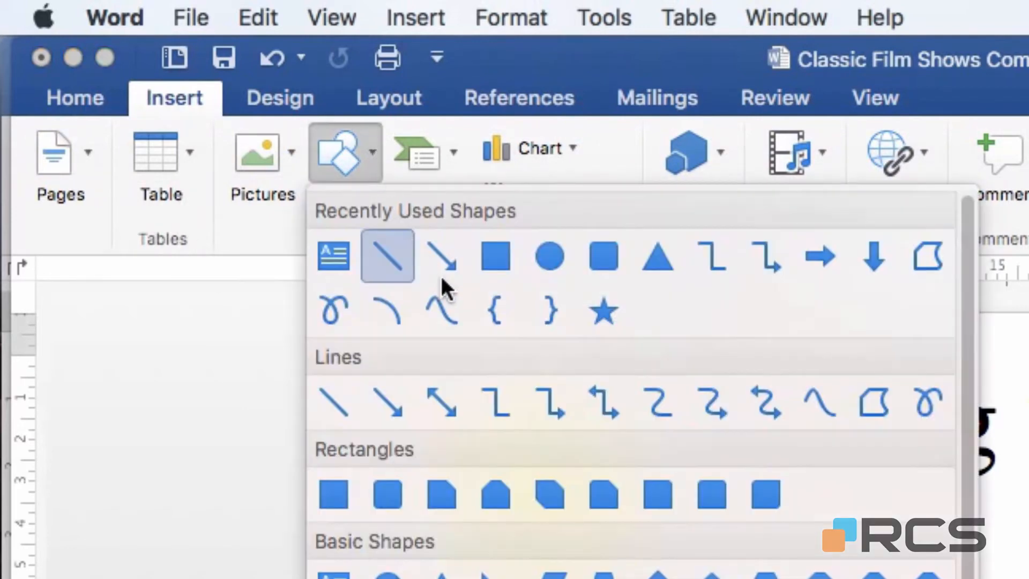
{"action": "left_click", "coordinate": [604, 310]}
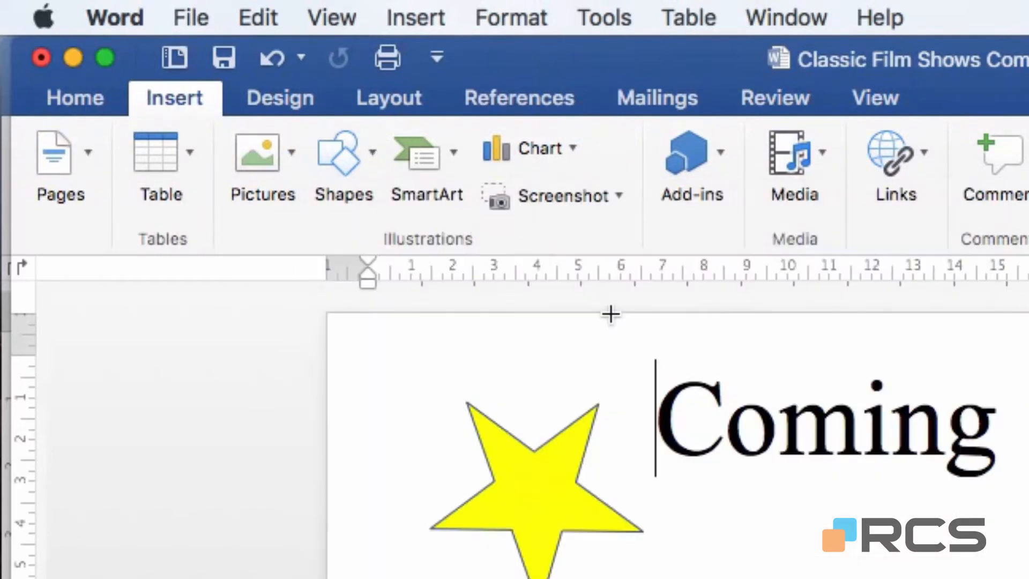
{"action": "mouse_move", "coordinate": [737, 197]}
{"action": "left_mouse_down"}
{"action": "mouse_move", "coordinate": [849, 337]}
{"action": "mouse_move", "coordinate": [909, 356]}
{"action": "mouse_move", "coordinate": [868, 315]}
{"action": "mouse_move", "coordinate": [889, 349]}
{"action": "mouse_move", "coordinate": [806, 304]}
{"action": "mouse_move", "coordinate": [801, 268]}
{"action": "mouse_move", "coordinate": [910, 335]}
{"action": "mouse_move", "coordinate": [813, 279]}
{"action": "mouse_move", "coordinate": [902, 351]}
{"action": "mouse_move", "coordinate": [856, 322]}
{"action": "mouse_move", "coordinate": [877, 340]}
{"action": "mouse_move", "coordinate": [862, 332]}
{"action": "mouse_move", "coordinate": [902, 355]}
{"action": "left_mouse_up"}
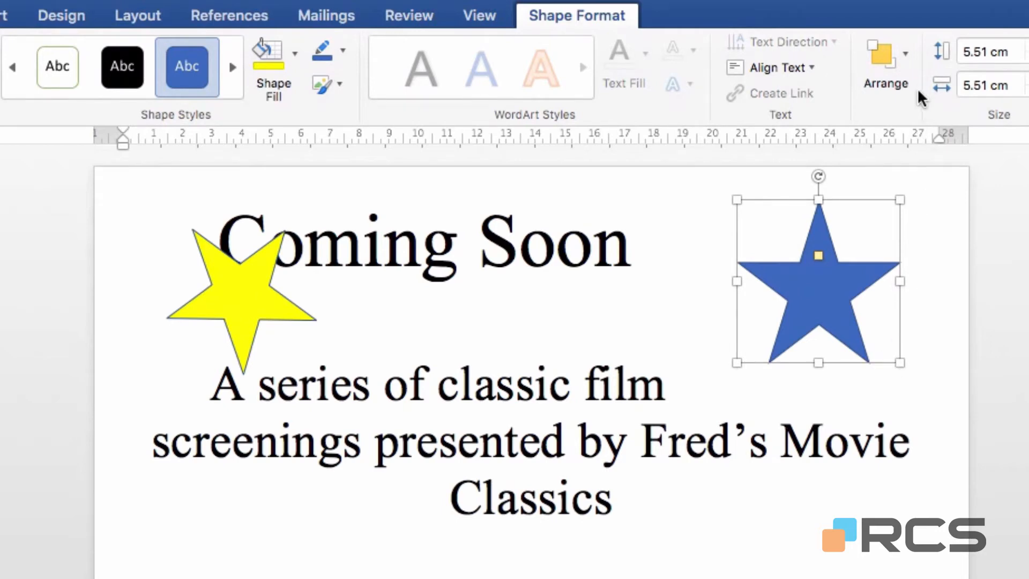
Step: Set the second star's text wrapping to In Front of Text
{"action": "left_click", "coordinate": [905, 51]}
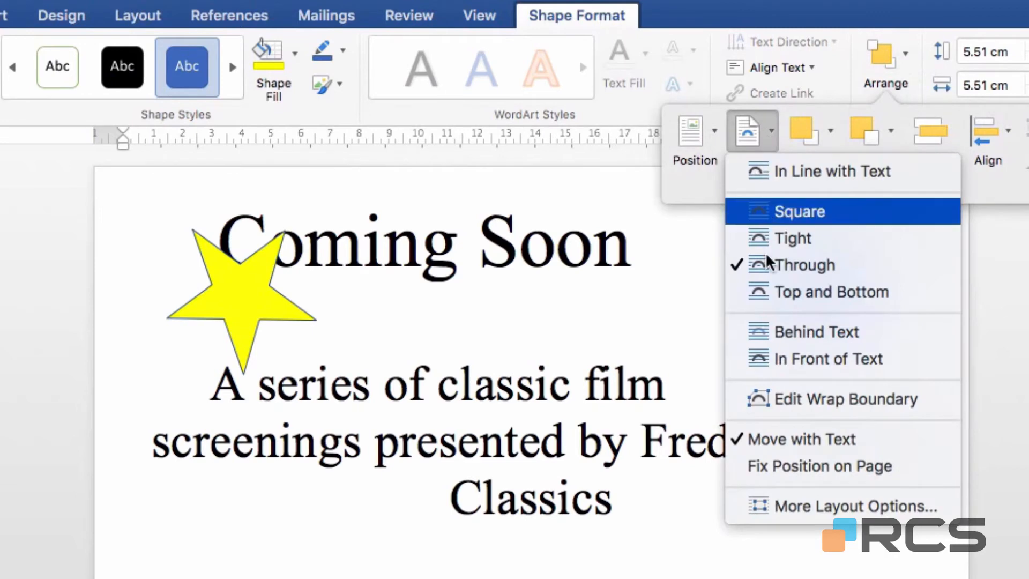
{"action": "left_click", "coordinate": [801, 358]}
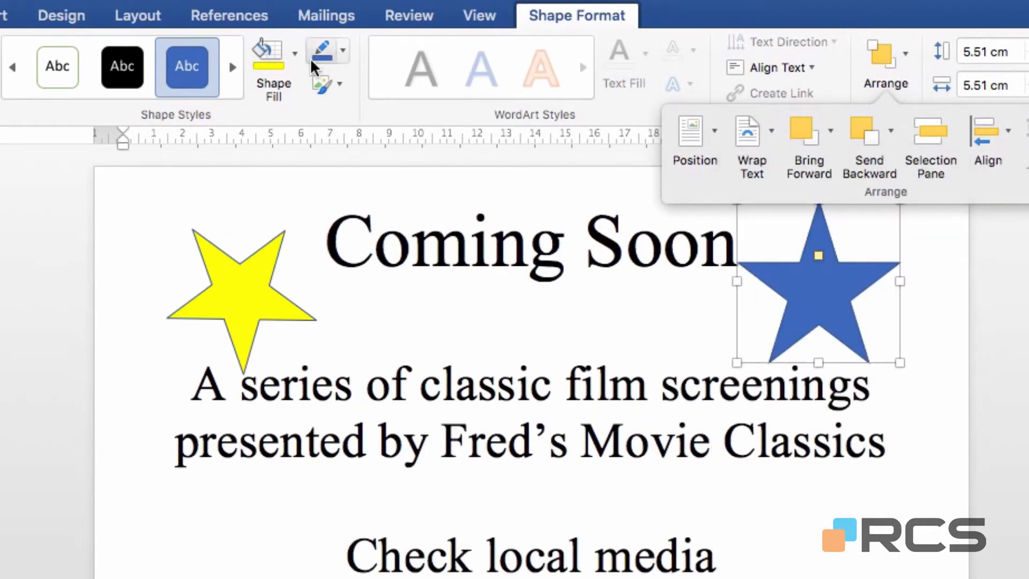
Step: Fill the second star with standard yellow and rotate it clockwise so it tilts beside the end of the heading
{"action": "left_click", "coordinate": [296, 57]}
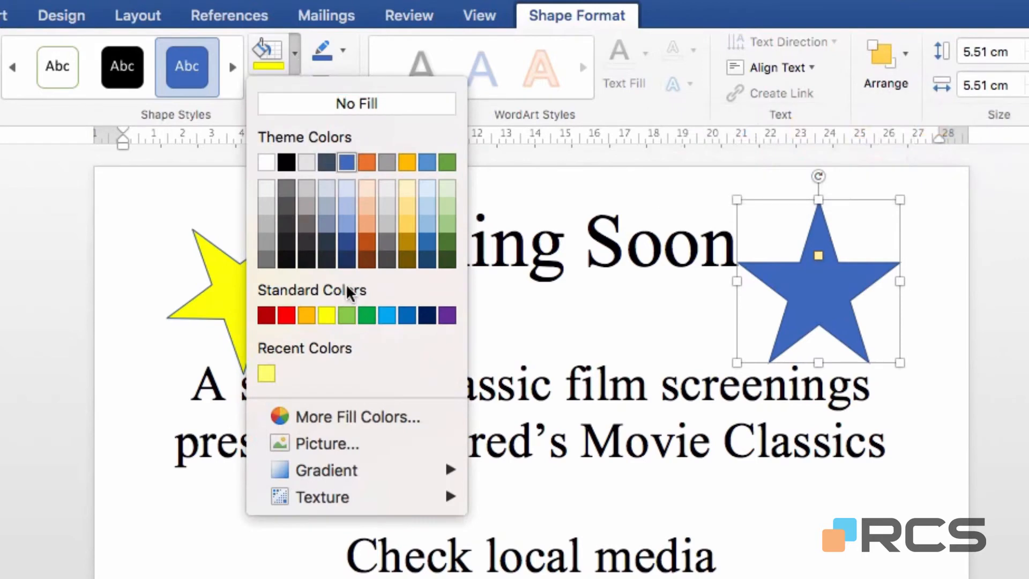
{"action": "left_click", "coordinate": [332, 315]}
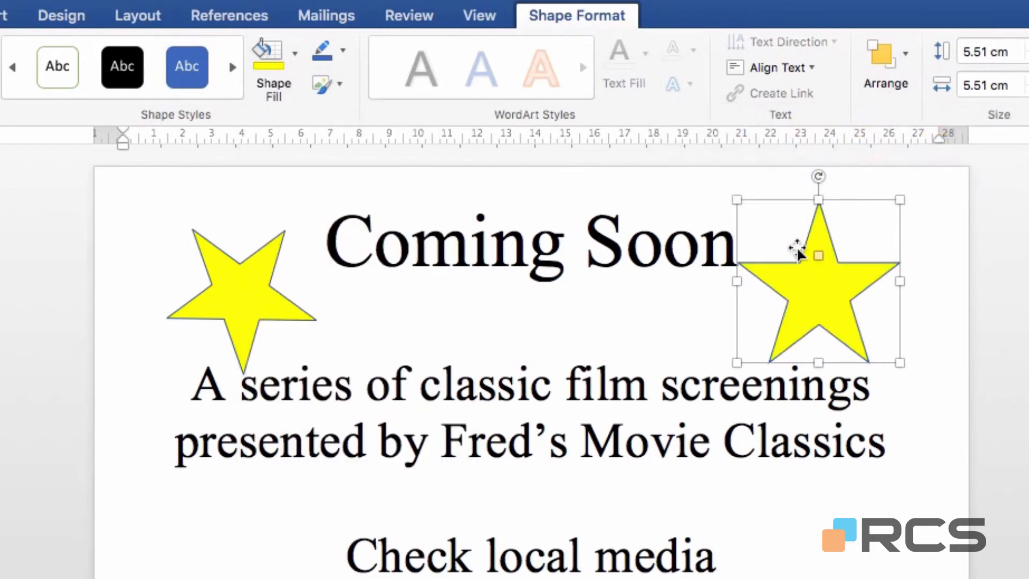
{"action": "left_click_drag", "start_coordinate": [817, 175], "coordinate": [863, 184]}
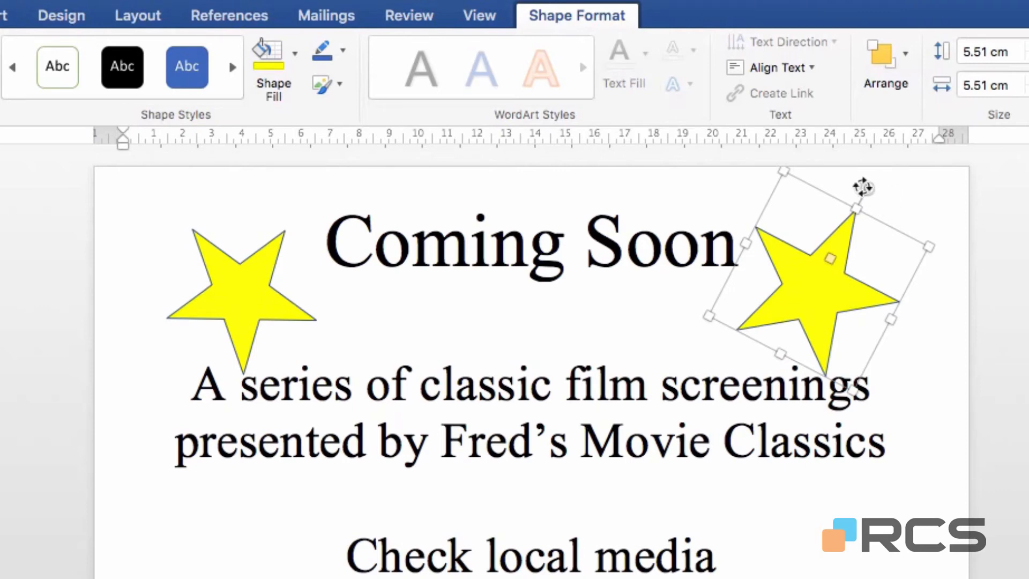
{"action": "left_click_drag", "start_coordinate": [859, 188], "coordinate": [884, 201]}
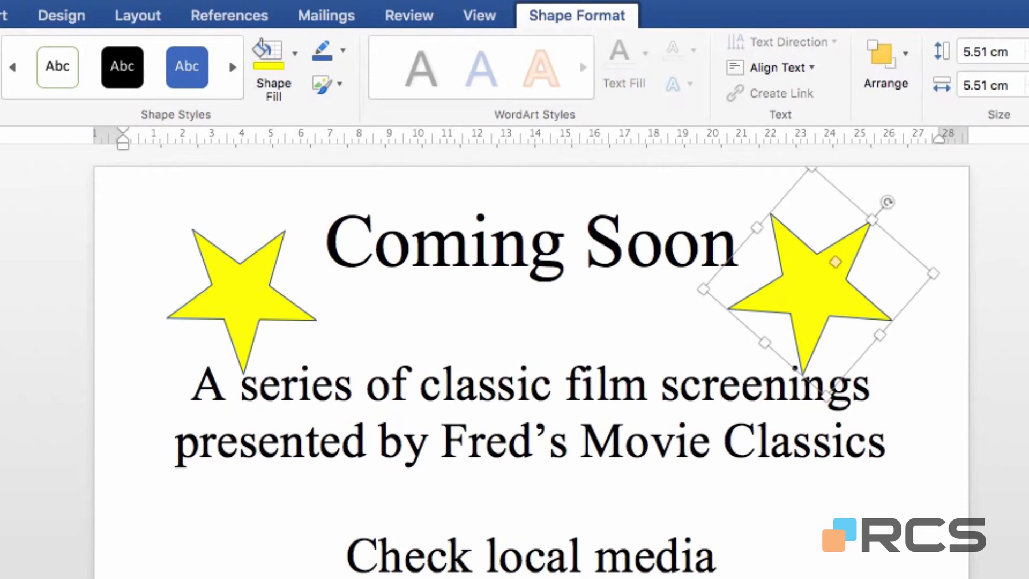
Step: Duplicate the tilted star twice and place one copy at each end of the area beneath the venues and dates line
{"action": "key", "text": "ctrl+c"}
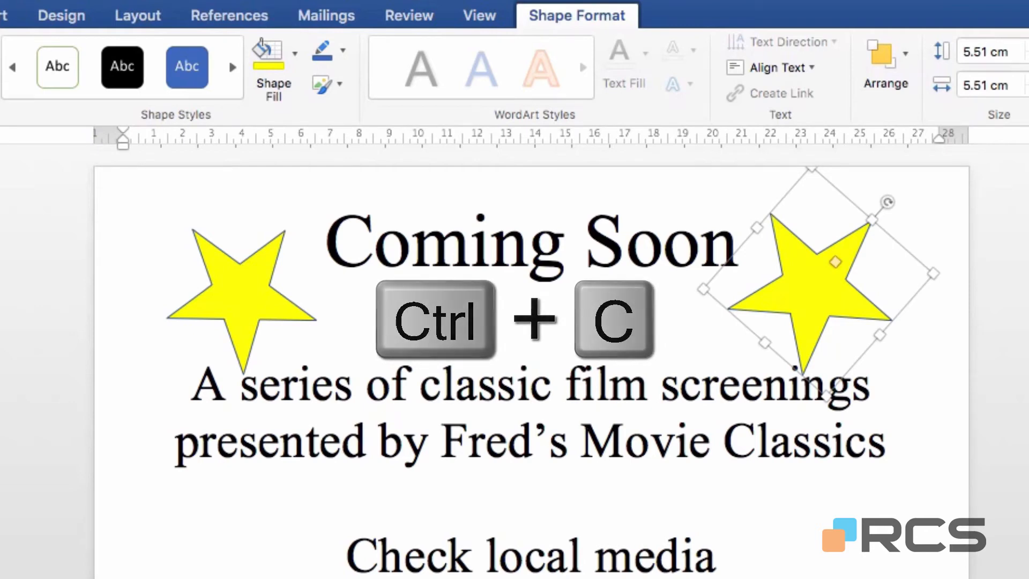
{"action": "key", "text": "ctrl+v"}
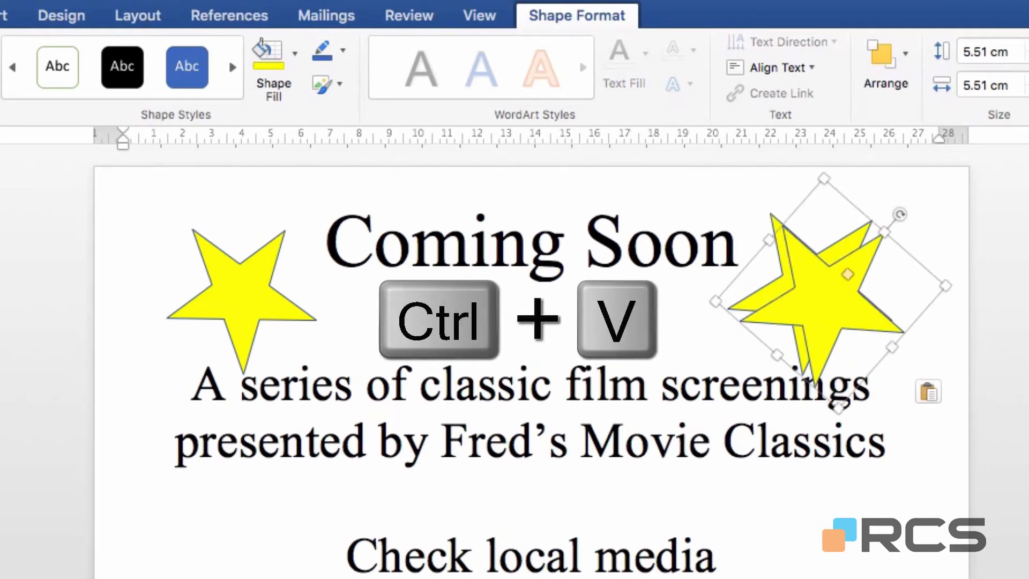
{"action": "key", "text": "ctrl+v"}
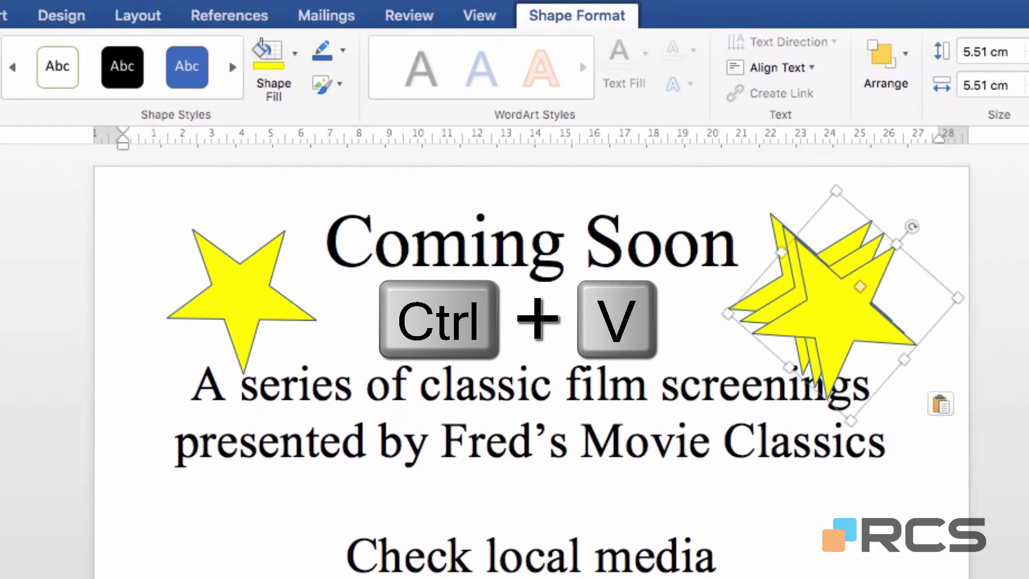
{"action": "left_click_drag", "start_coordinate": [854, 321], "coordinate": [245, 578]}
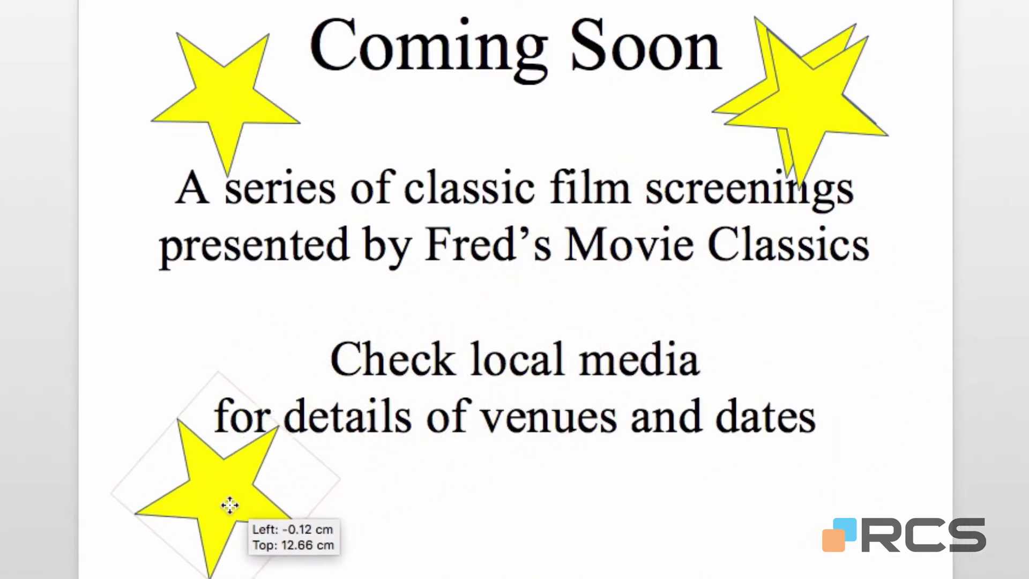
{"action": "left_click_drag", "start_coordinate": [229, 505], "coordinate": [210, 506]}
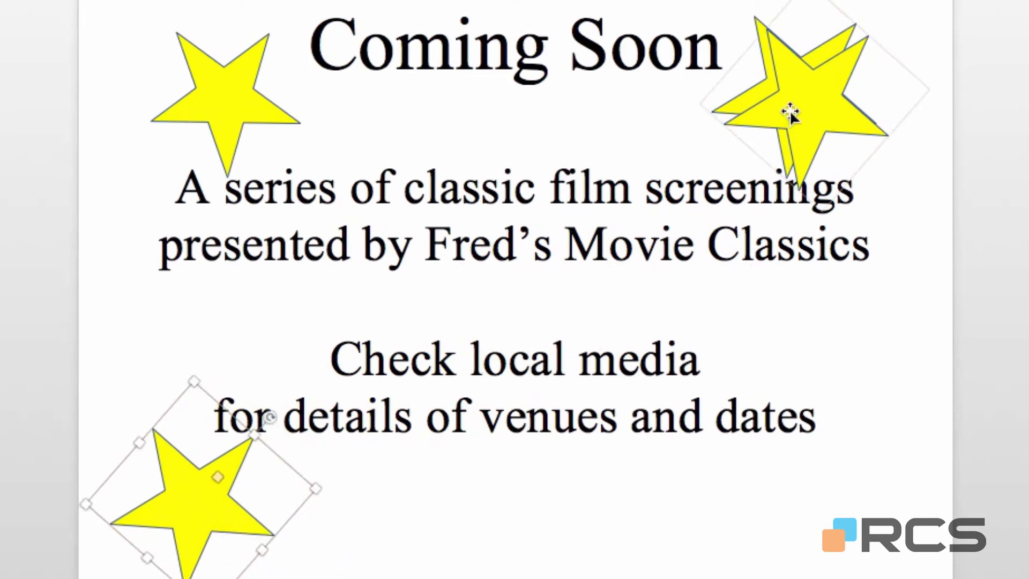
{"action": "left_click_drag", "start_coordinate": [789, 113], "coordinate": [812, 506]}
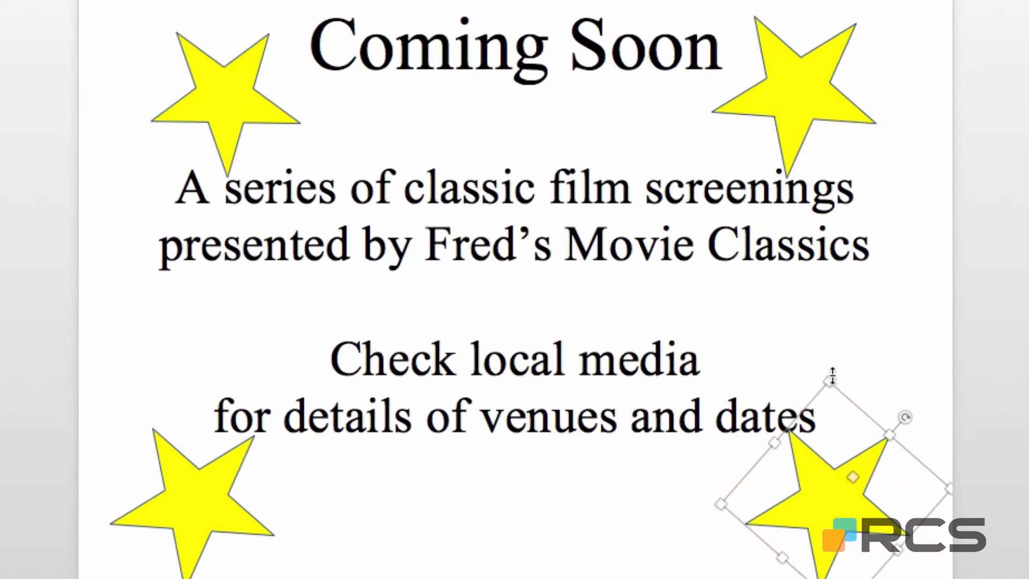
Step: Shrink both lower stars and reposition them just below the ends of the venues and dates line
{"action": "left_click_drag", "start_coordinate": [831, 381], "coordinate": [831, 438]}
{"action": "left_click_drag", "start_coordinate": [835, 525], "coordinate": [838, 497]}
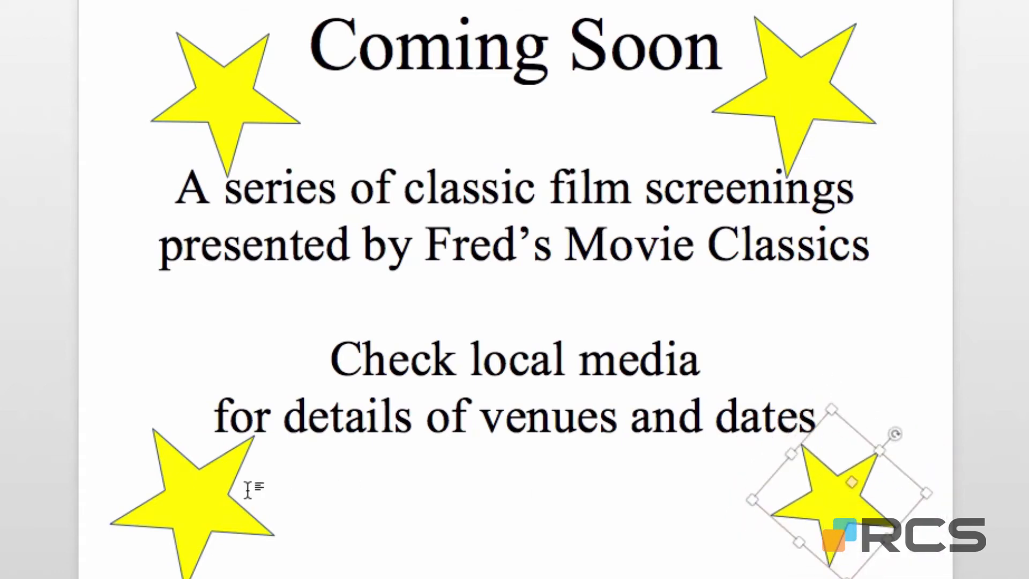
{"action": "left_click", "coordinate": [246, 448]}
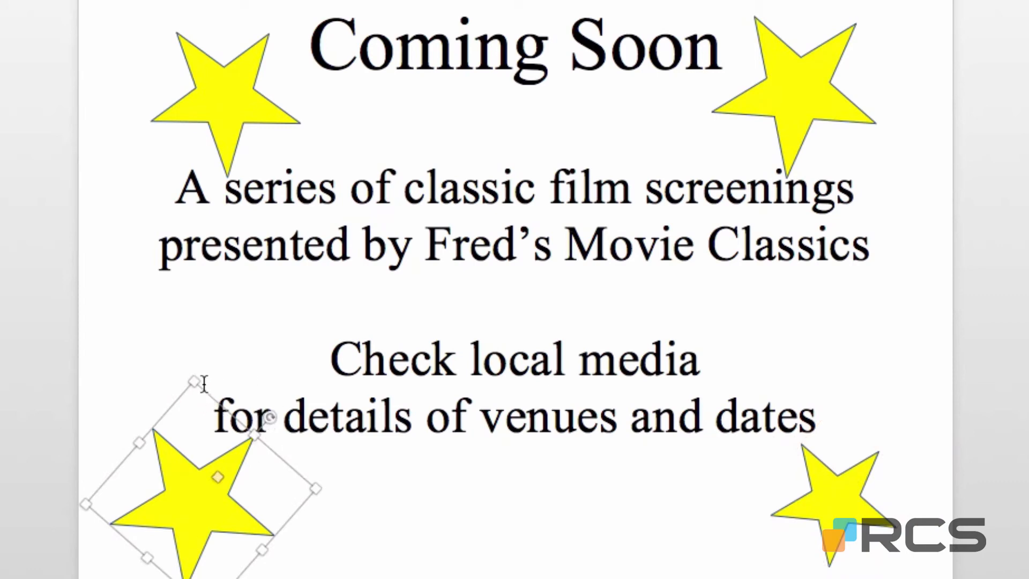
{"action": "left_click_drag", "start_coordinate": [191, 382], "coordinate": [226, 470]}
{"action": "left_click_drag", "start_coordinate": [208, 522], "coordinate": [193, 481]}
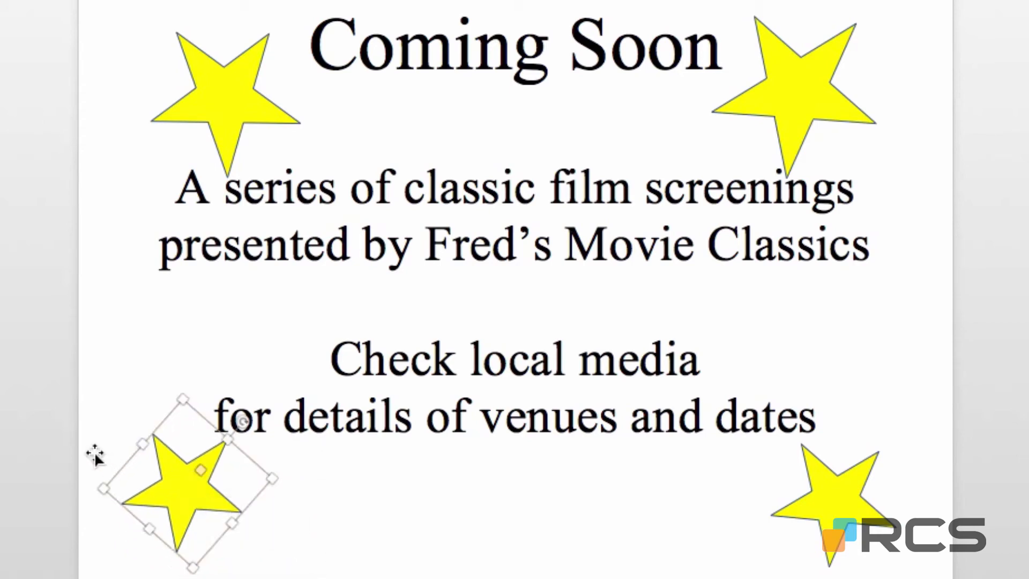
Step: Deselect the star and place the text cursor on the blank line above Check local media
{"action": "left_click", "coordinate": [168, 323]}
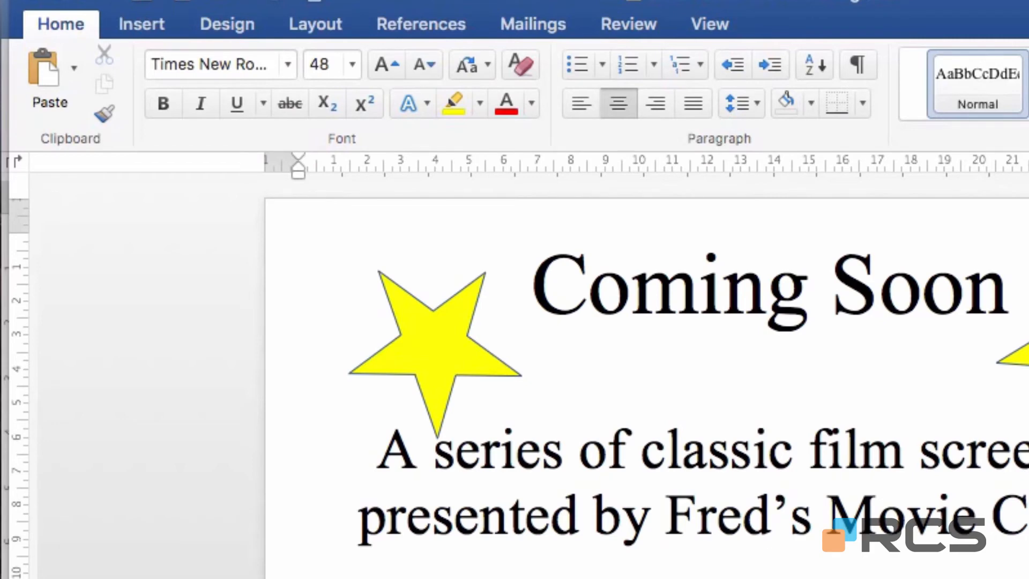
{"action": "left_click", "coordinate": [130, 22]}
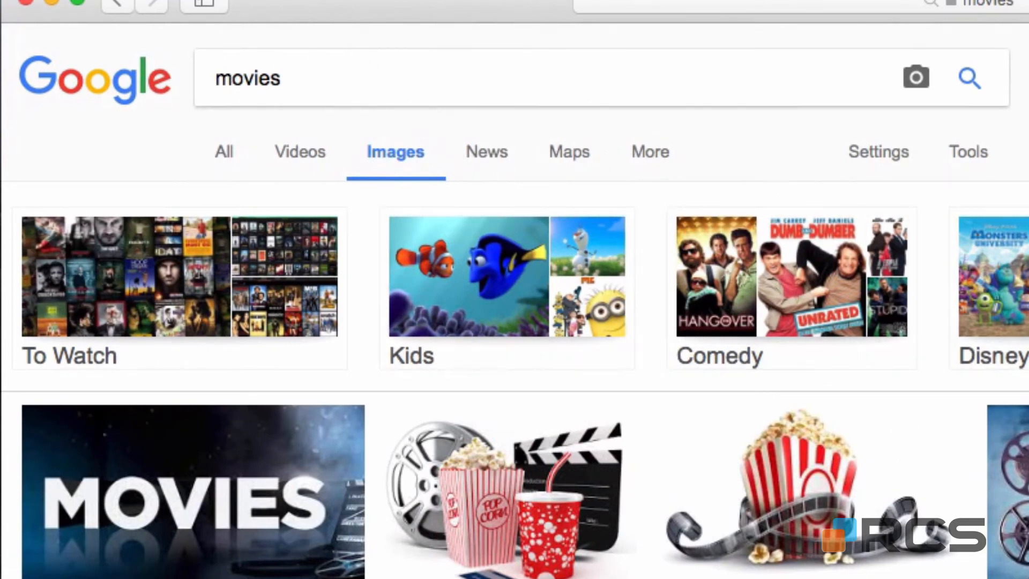
Step: In the browser's Google Images results for movies, filter to Clip art with usage rights Labeled for reuse
{"action": "left_click", "coordinate": [976, 164]}
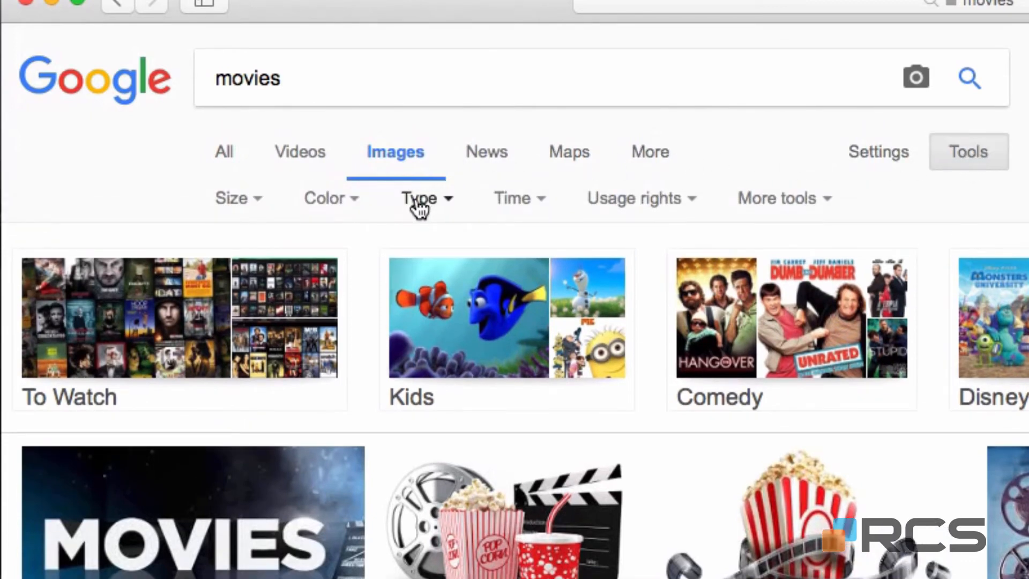
{"action": "left_click", "coordinate": [450, 204]}
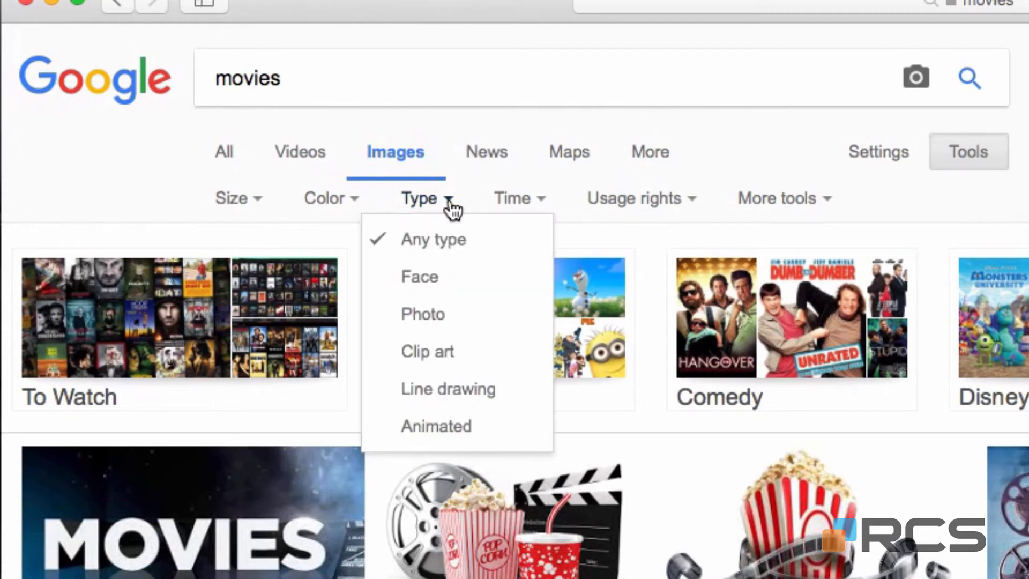
{"action": "left_click", "coordinate": [427, 352]}
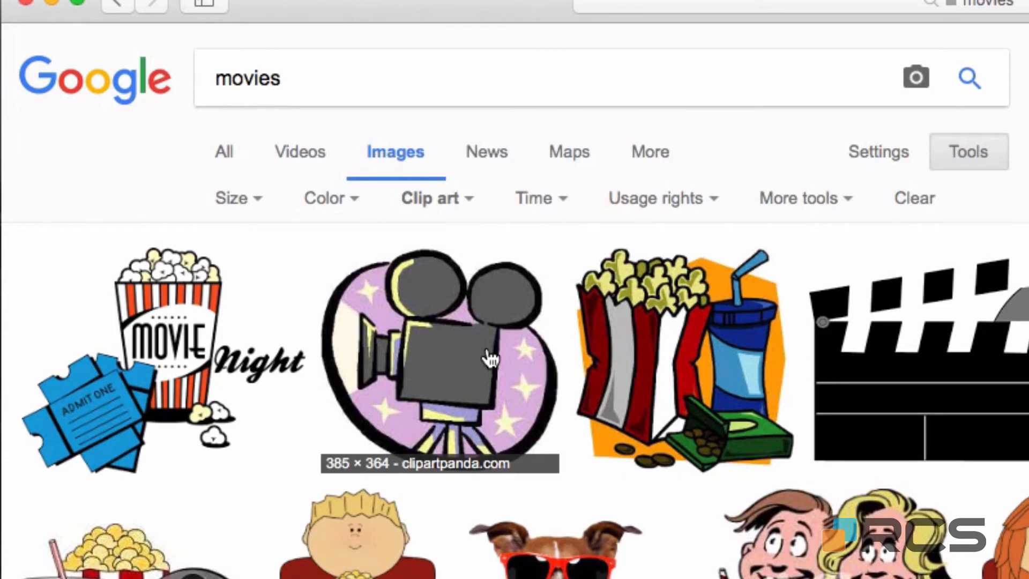
{"action": "left_click", "coordinate": [715, 211]}
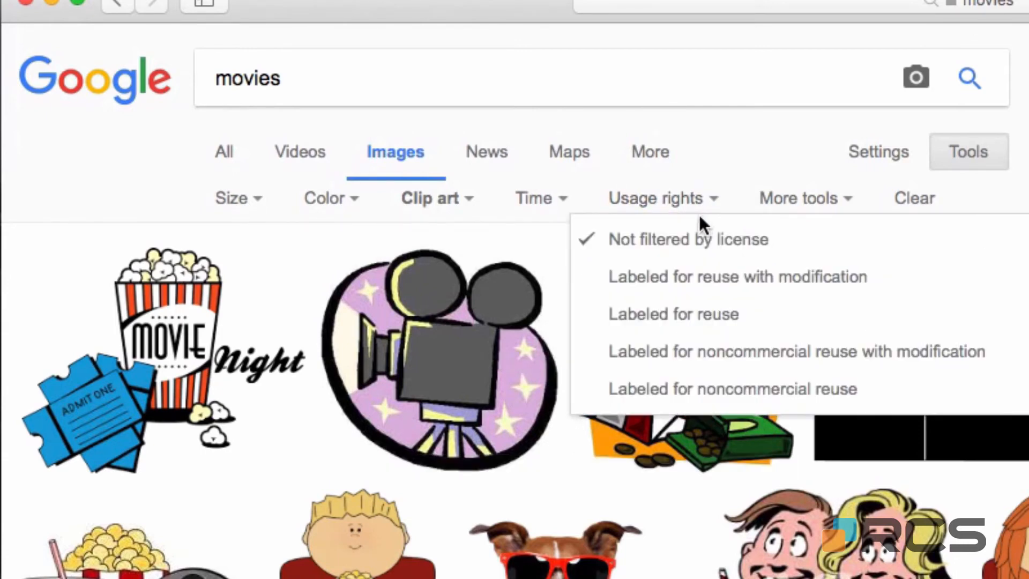
{"action": "left_click", "coordinate": [666, 316]}
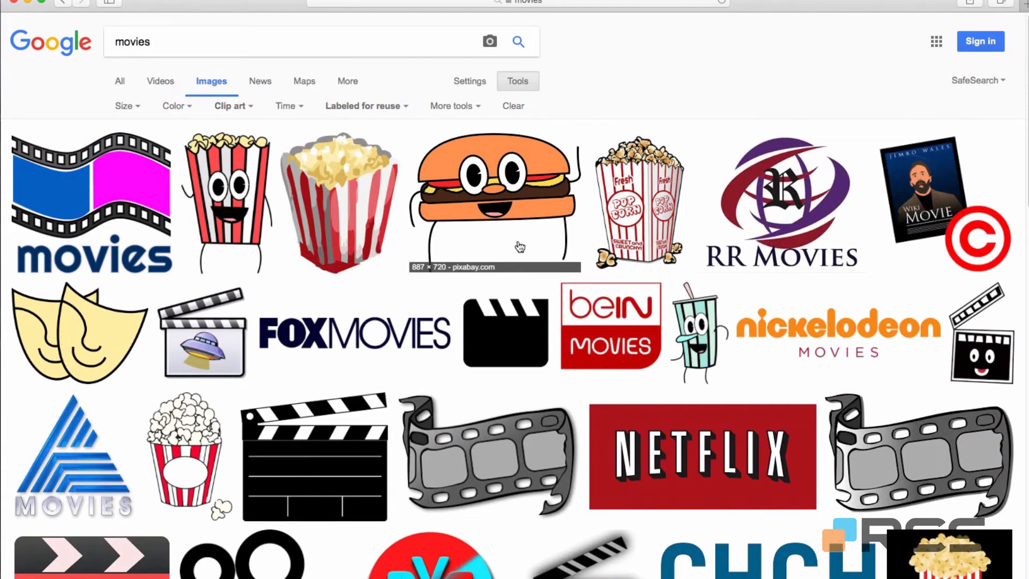
Step: Open the Wikipedia popcorn box clip art at full size and copy the image
{"action": "left_click", "coordinate": [640, 203]}
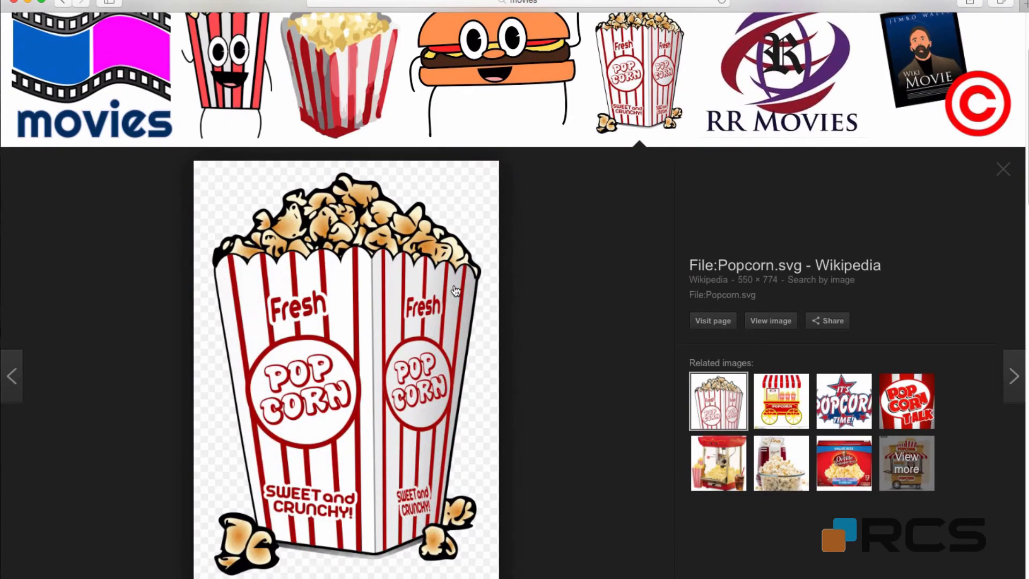
{"action": "left_click", "coordinate": [764, 321]}
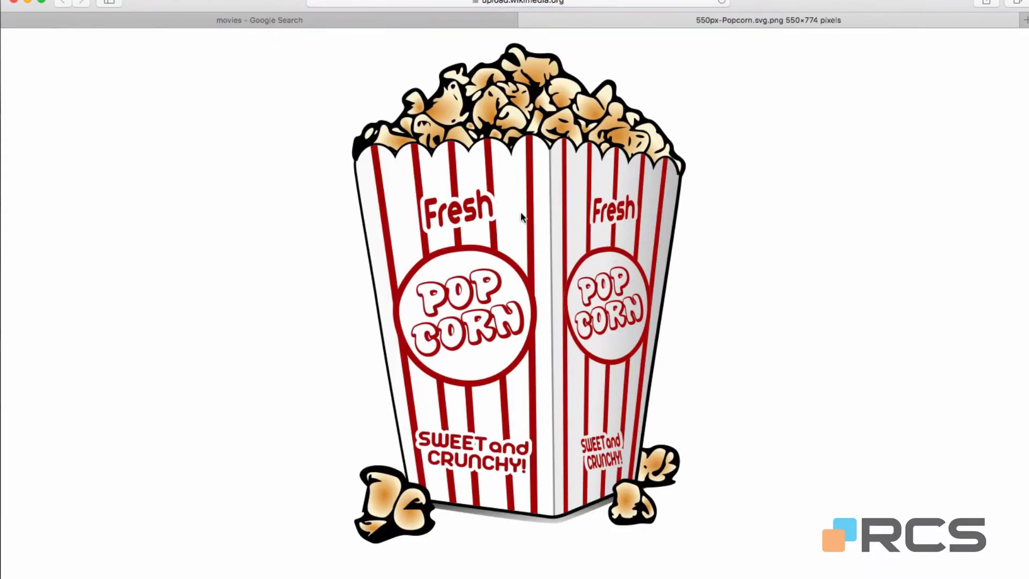
{"action": "right_click", "coordinate": [498, 173]}
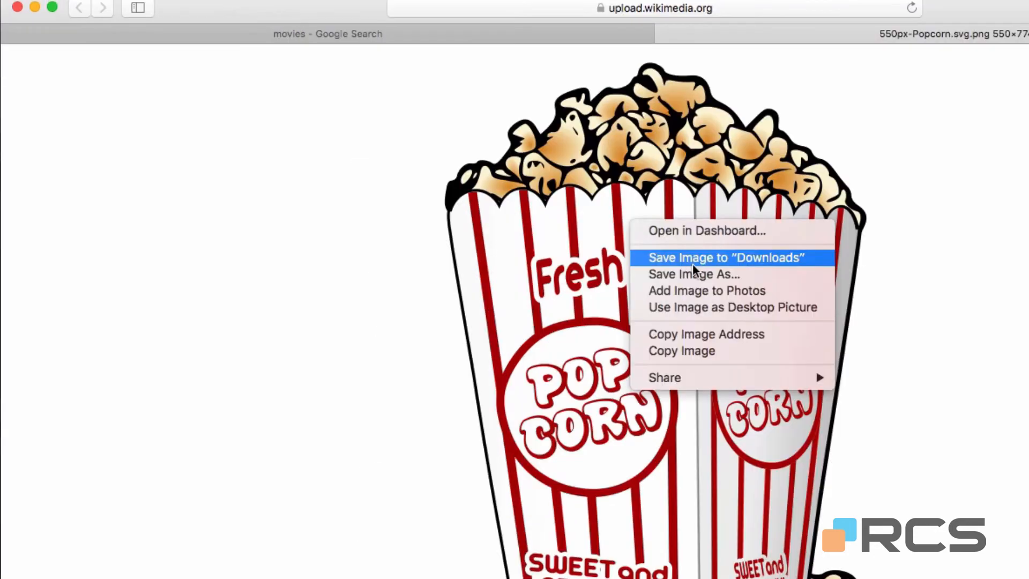
{"action": "left_click", "coordinate": [688, 352]}
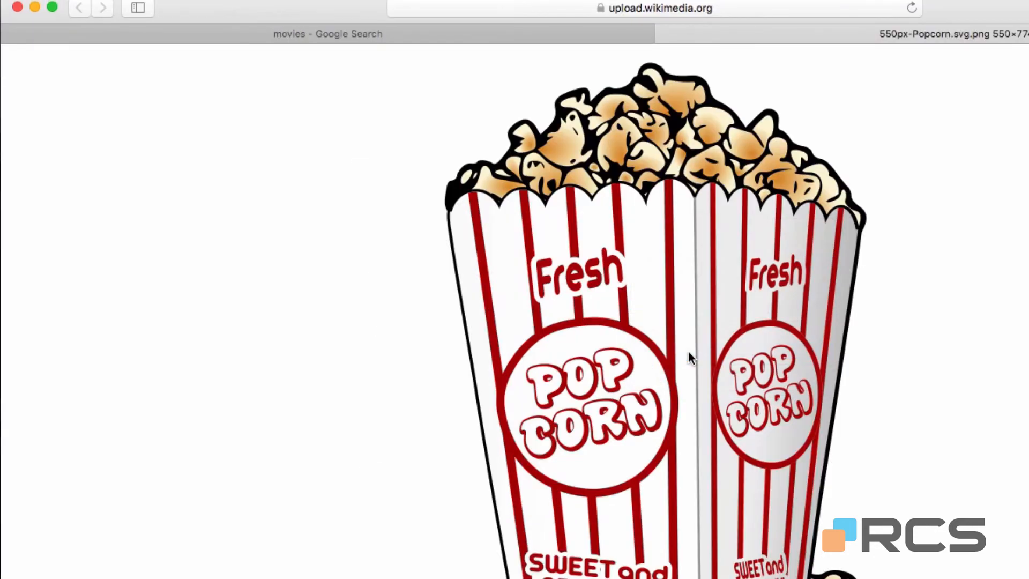
Step: Minimize the browser, return to the Word poster and paste the popcorn picture on the blank line above Check local media
{"action": "left_click", "coordinate": [34, 7]}
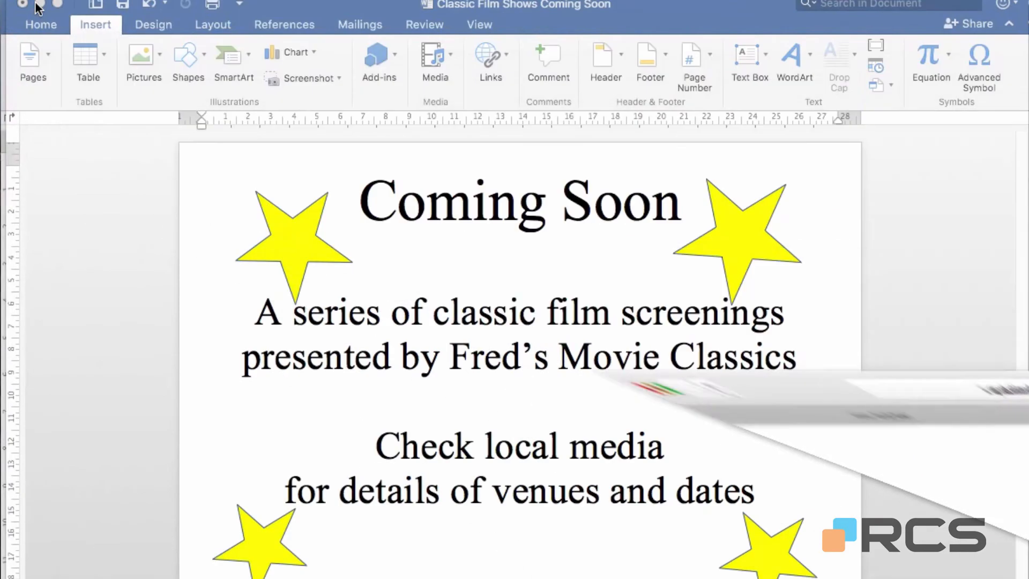
{"action": "left_click", "coordinate": [387, 11]}
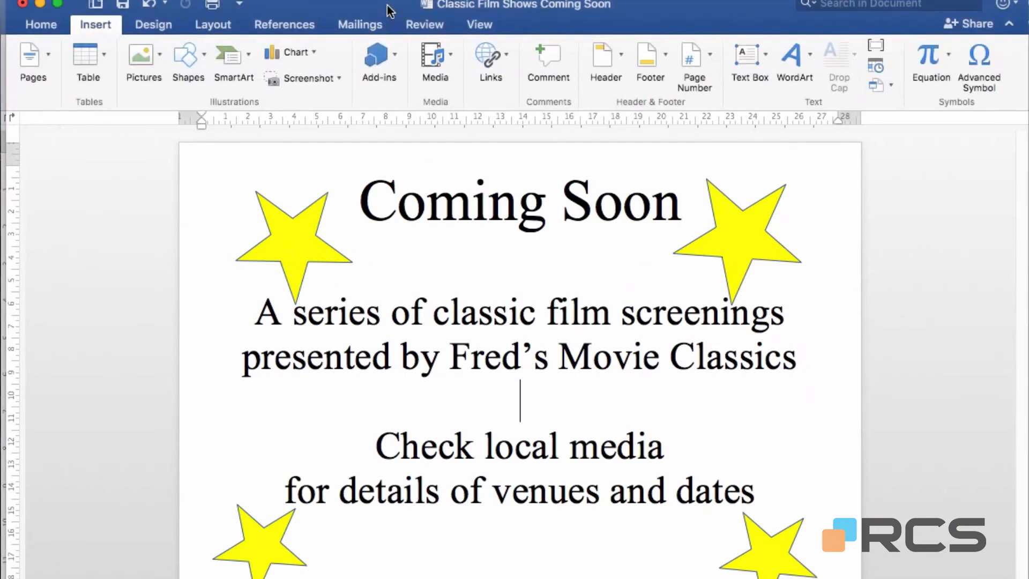
{"action": "left_click", "coordinate": [39, 24]}
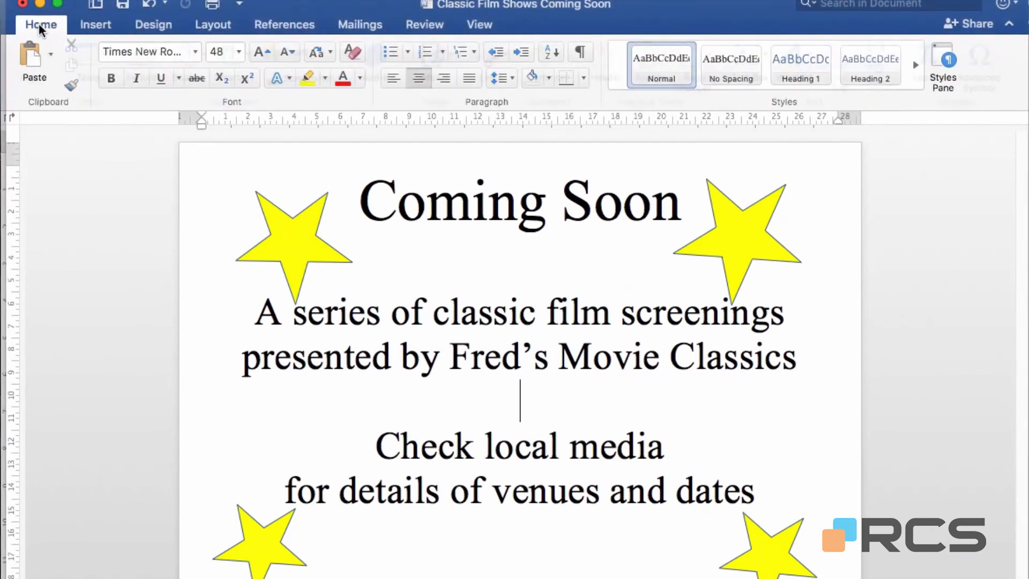
{"action": "left_click", "coordinate": [31, 57]}
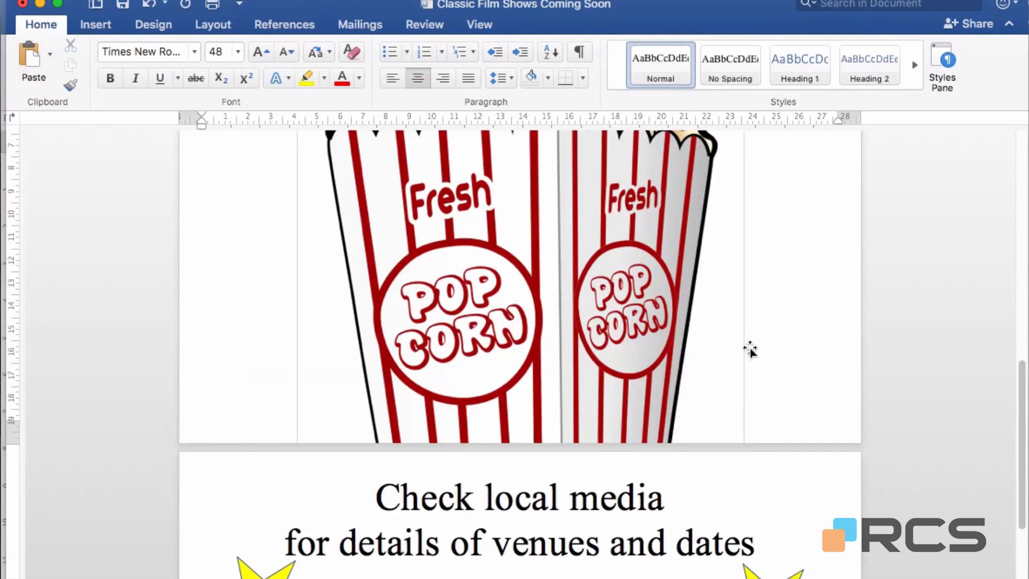
Step: Select the pasted popcorn picture and set its height to 5 cm with its proportions locked
{"action": "scroll", "coordinate": [748, 347], "scroll_direction": "up", "scroll_amount": 2}
{"action": "scroll", "coordinate": [750, 348], "scroll_direction": "up", "scroll_amount": 10}
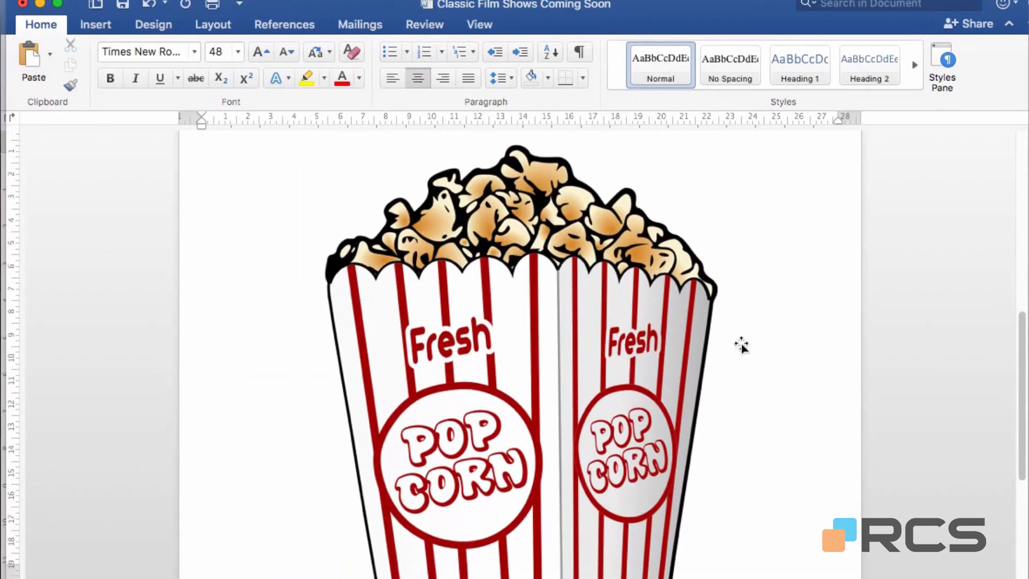
{"action": "scroll", "coordinate": [734, 341], "scroll_direction": "down", "scroll_amount": 15}
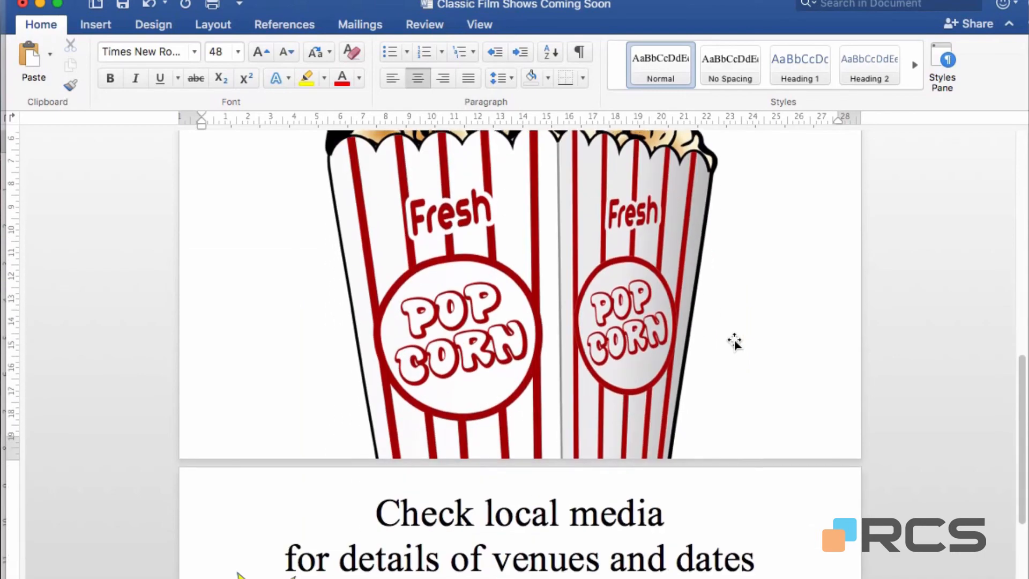
{"action": "scroll", "coordinate": [735, 340], "scroll_direction": "up", "scroll_amount": 14}
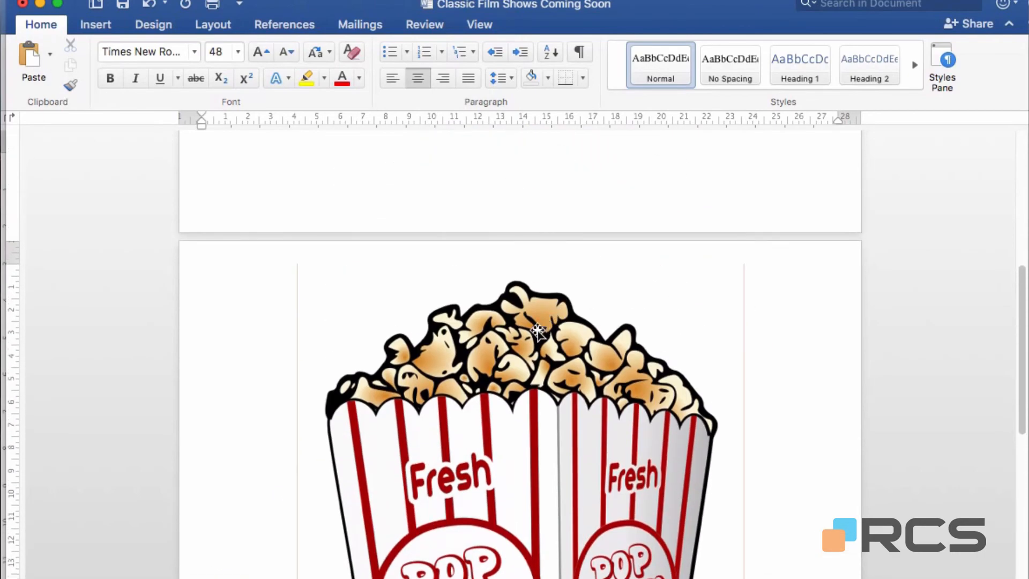
{"action": "left_click", "coordinate": [531, 332]}
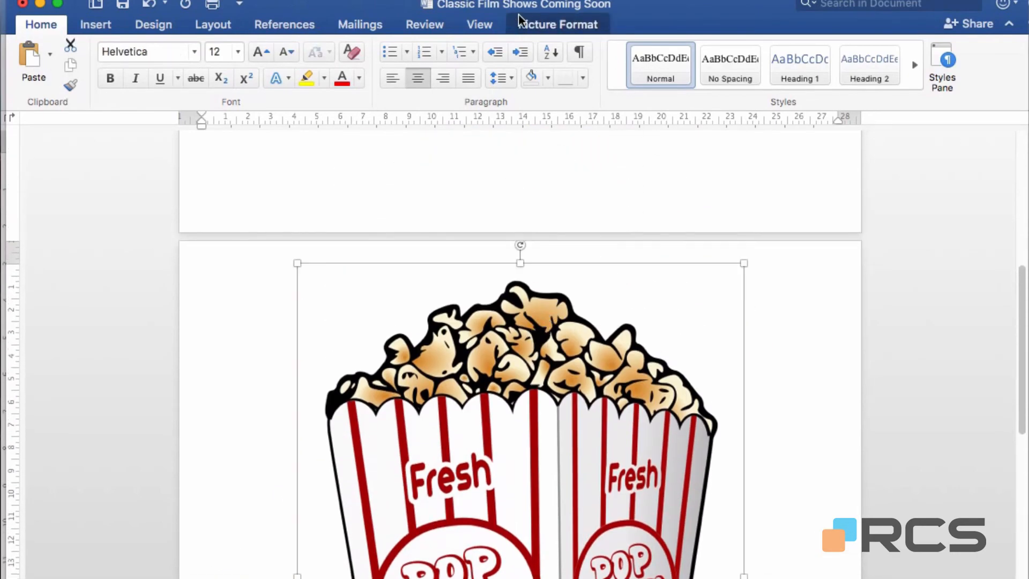
{"action": "left_click", "coordinate": [538, 30]}
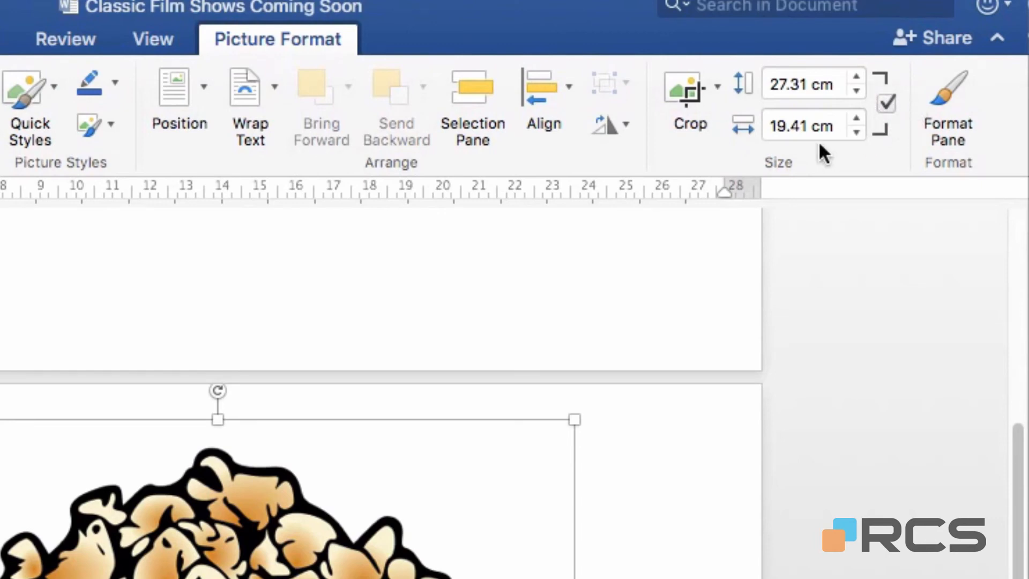
{"action": "left_click", "coordinate": [841, 86]}
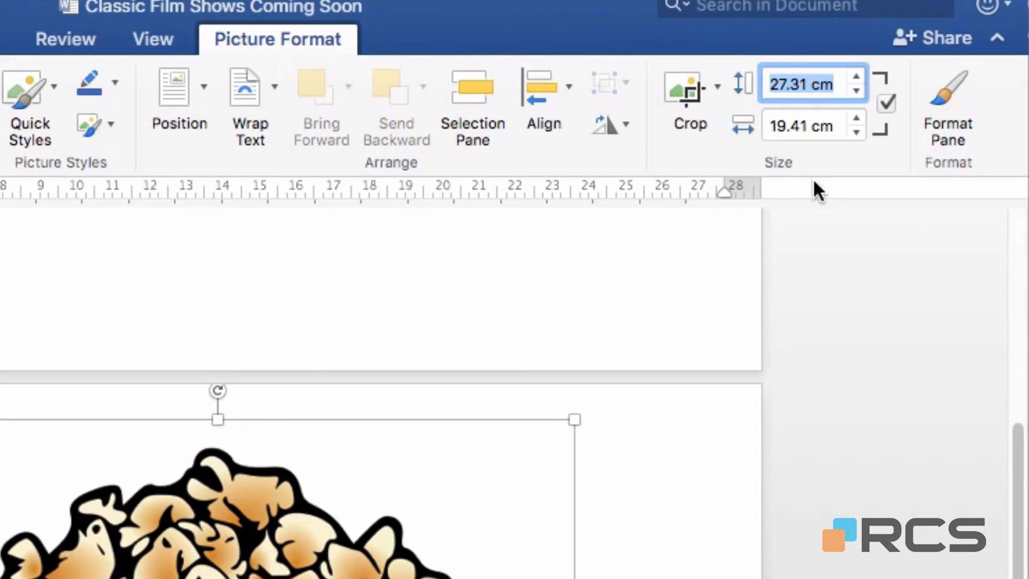
{"action": "type", "text": "5"}
{"action": "key", "text": "Return"}
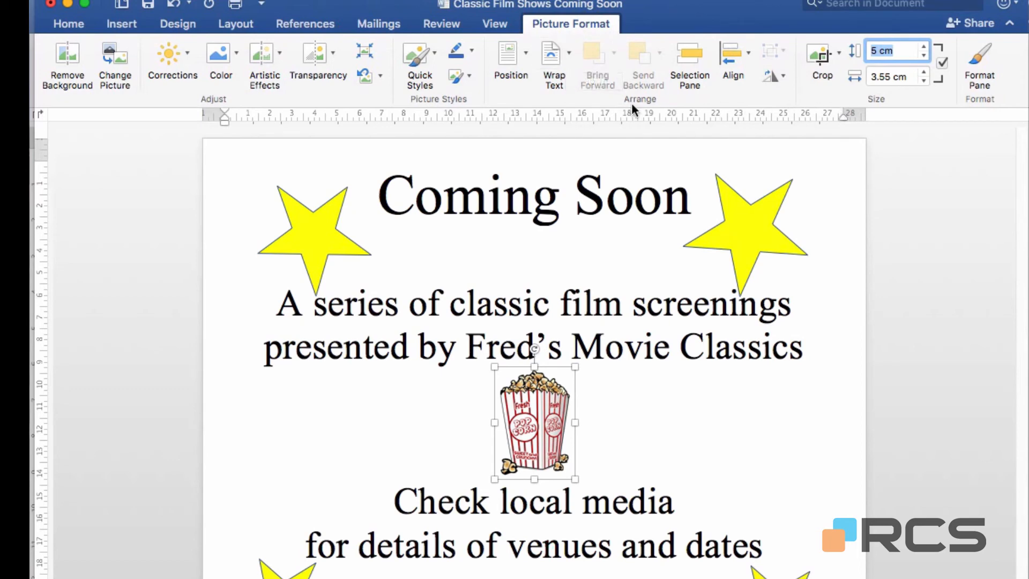
Step: Set the popcorn picture's text wrapping to In Front of Text and move it to the left of the Check local media lines
{"action": "left_click", "coordinate": [573, 57]}
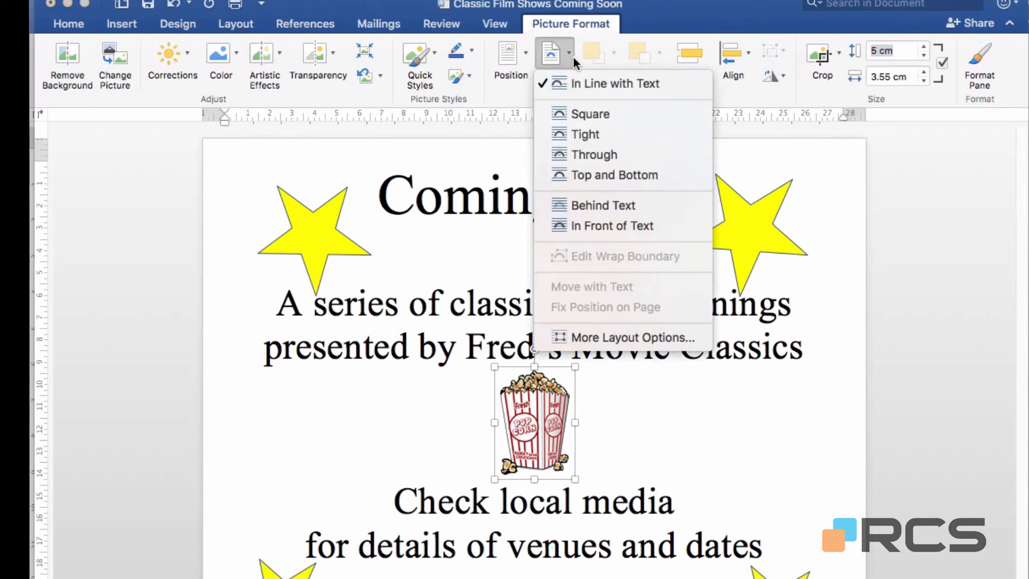
{"action": "left_click", "coordinate": [570, 226]}
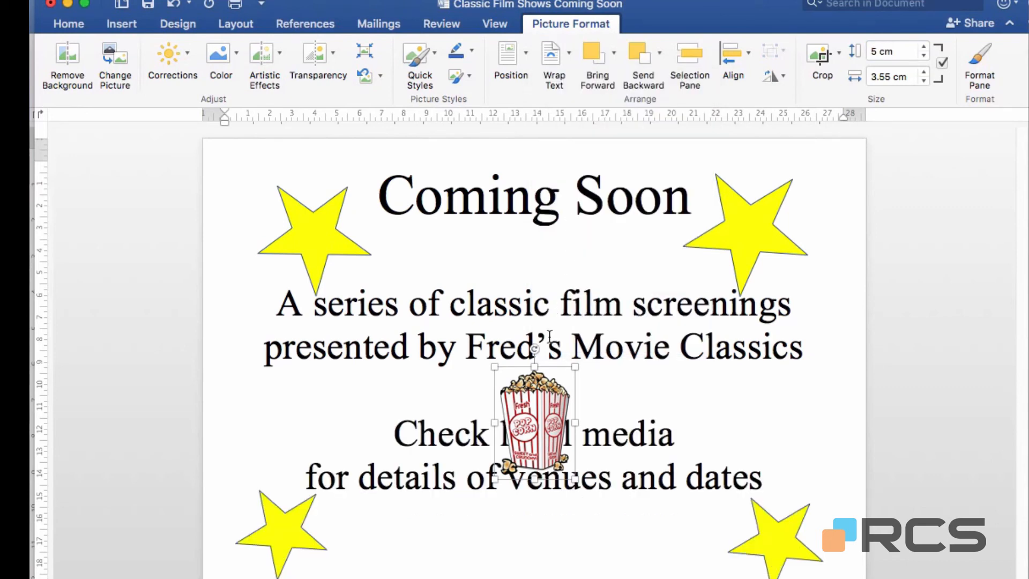
{"action": "left_click_drag", "start_coordinate": [525, 394], "coordinate": [275, 388]}
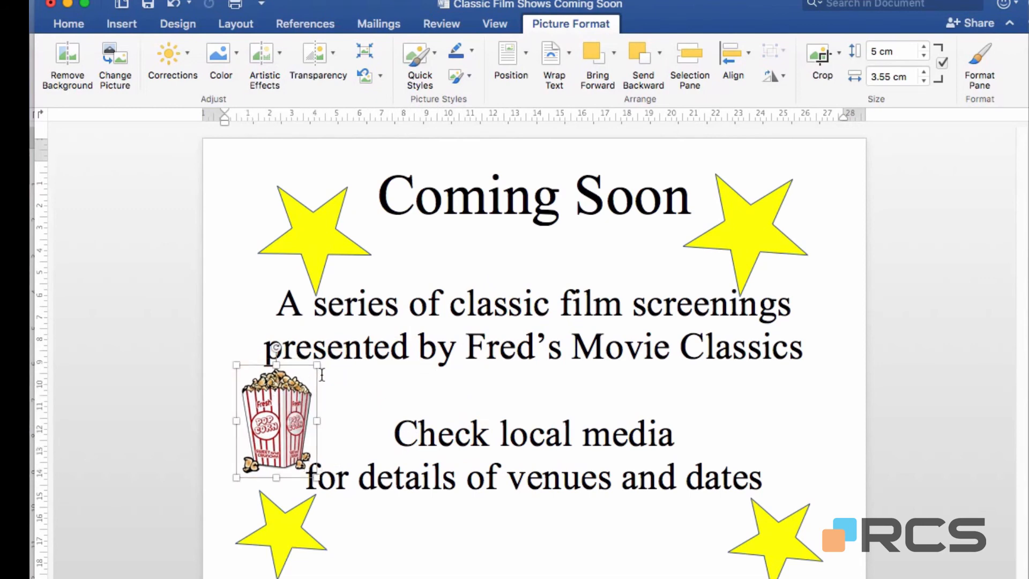
{"action": "left_click", "coordinate": [322, 374]}
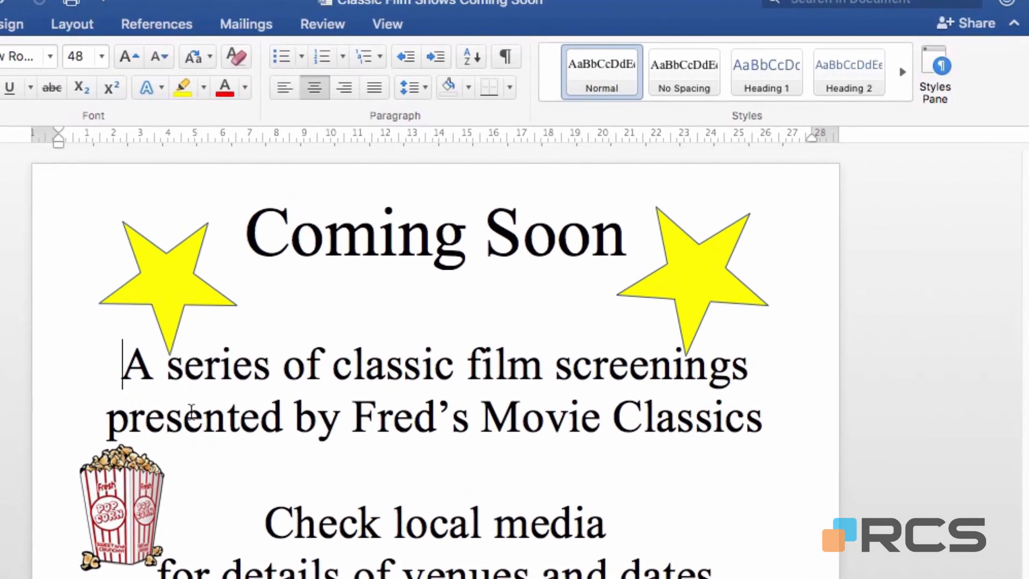
Step: Examine the formatting options available for the upper-left star shape and for the popcorn picture
{"action": "left_click", "coordinate": [220, 281]}
{"action": "left_click", "coordinate": [160, 298]}
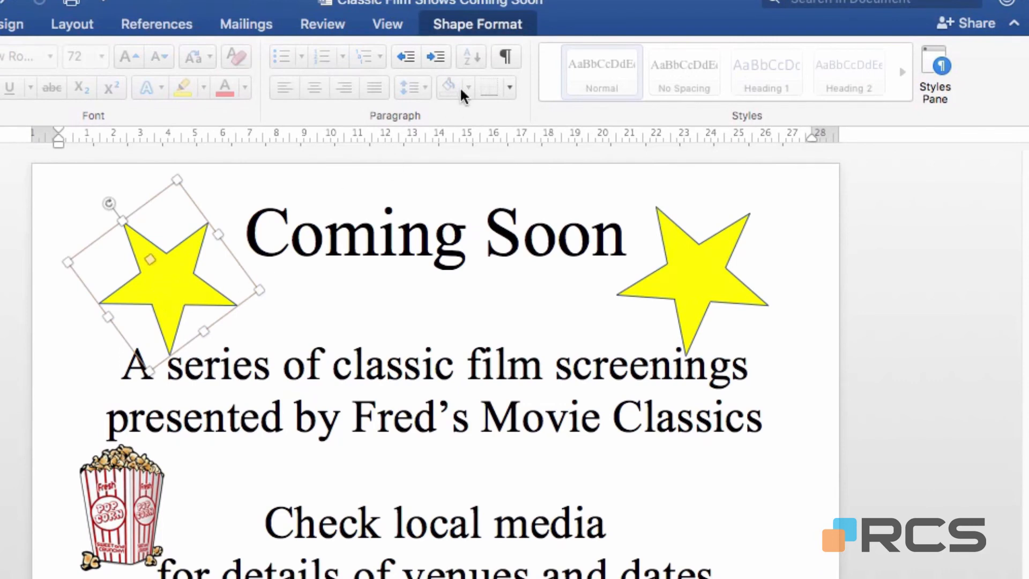
{"action": "left_click", "coordinate": [500, 26]}
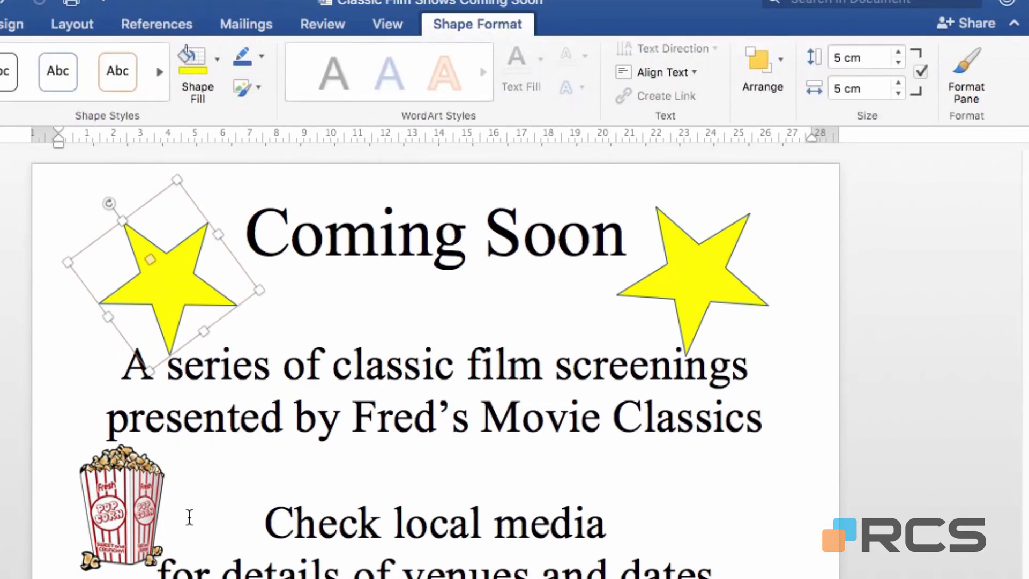
{"action": "left_click", "coordinate": [141, 513]}
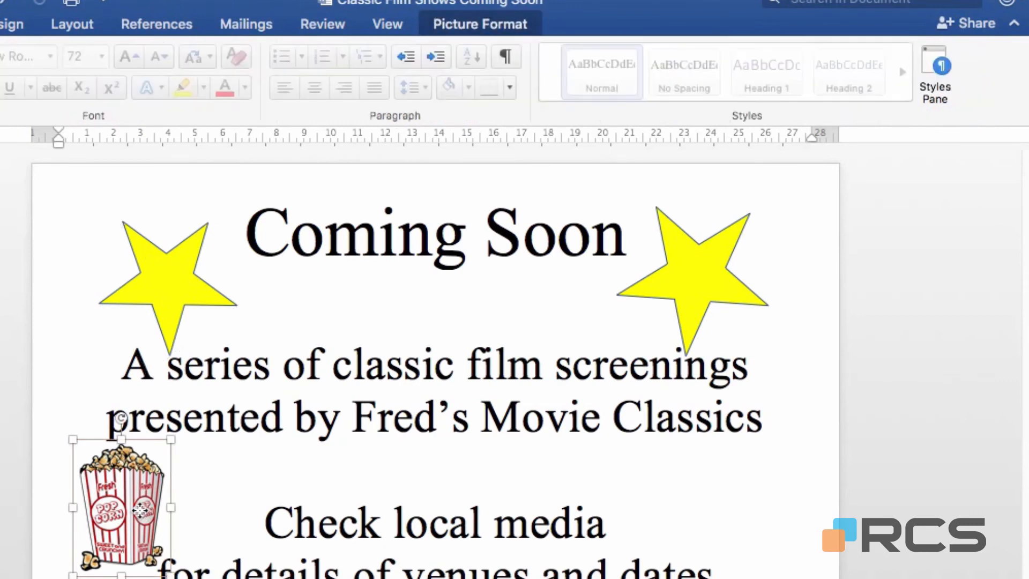
{"action": "left_click", "coordinate": [496, 25]}
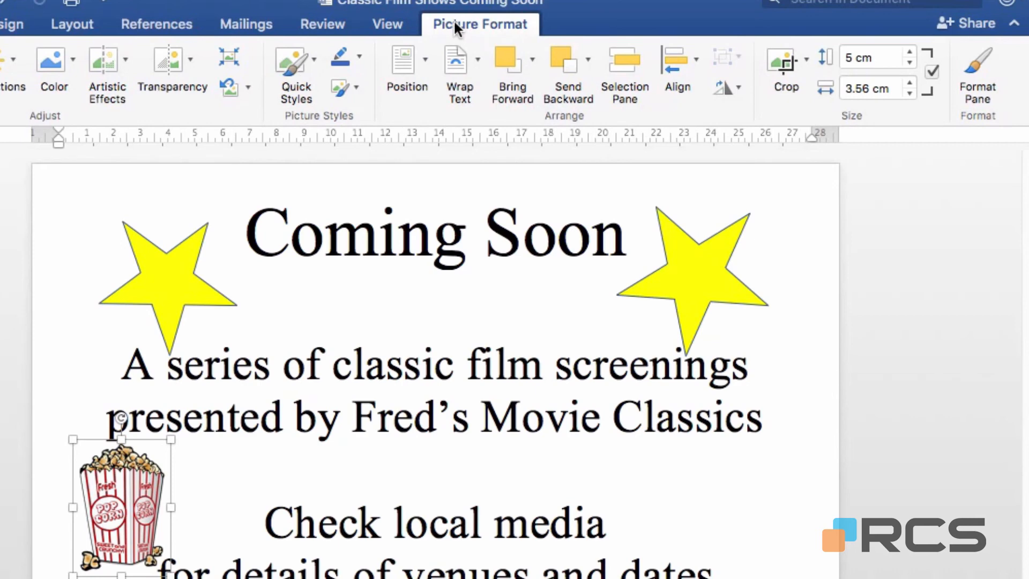
{"action": "key", "text": "Escape"}
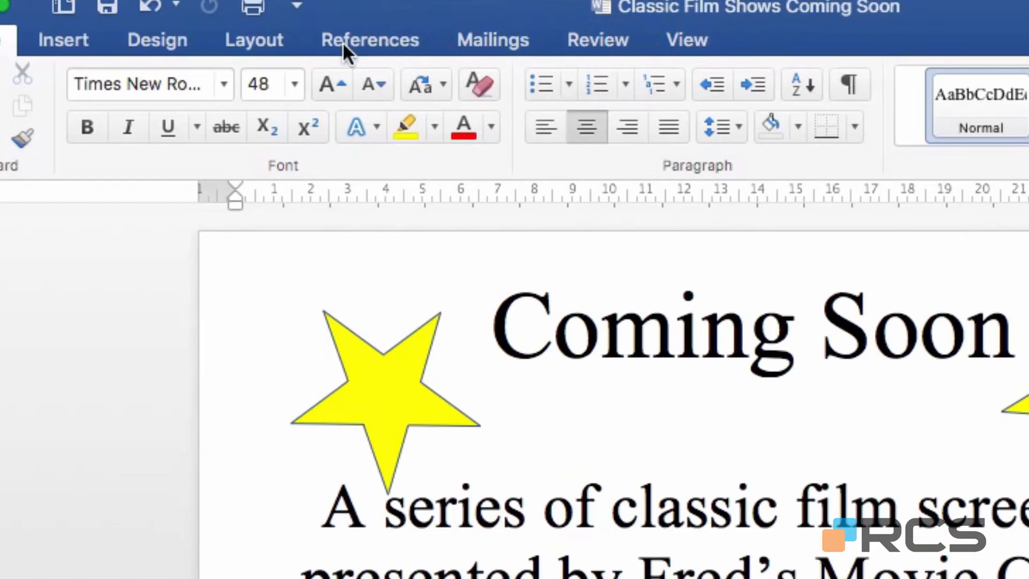
Step: Set the poster's page color to the lightest green theme tint
{"action": "left_click", "coordinate": [147, 31]}
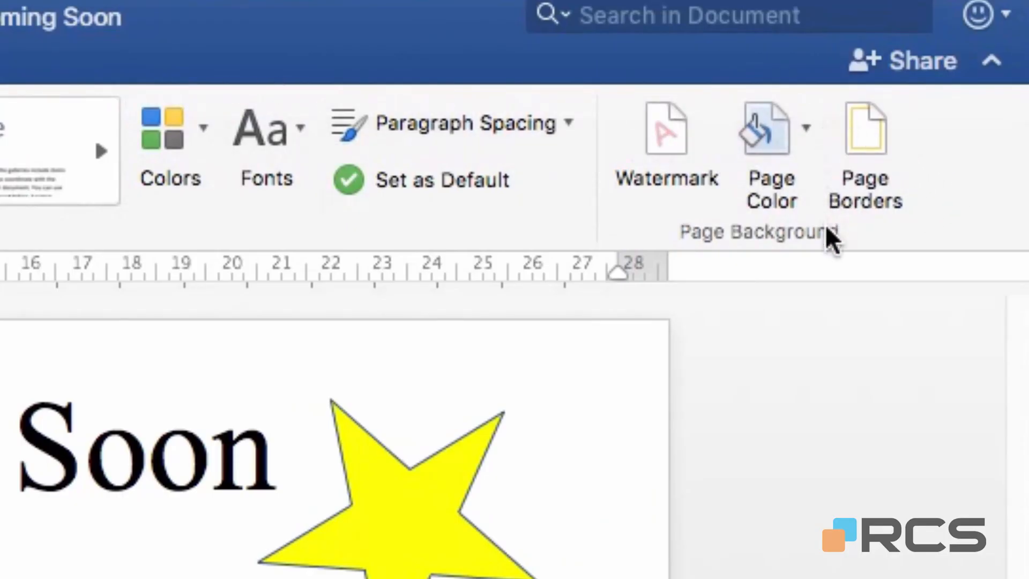
{"action": "left_click", "coordinate": [814, 125]}
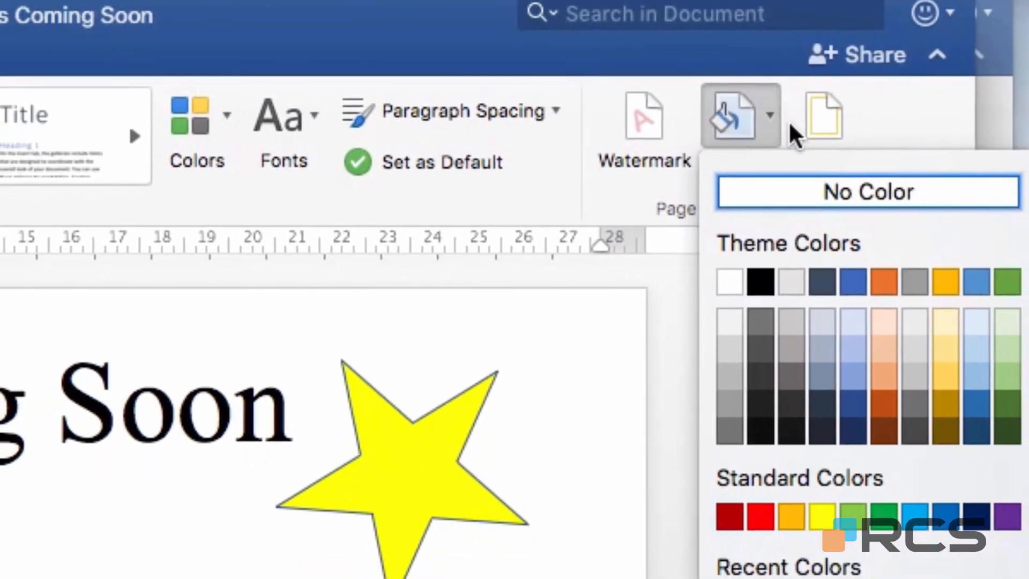
{"action": "left_click", "coordinate": [1004, 322]}
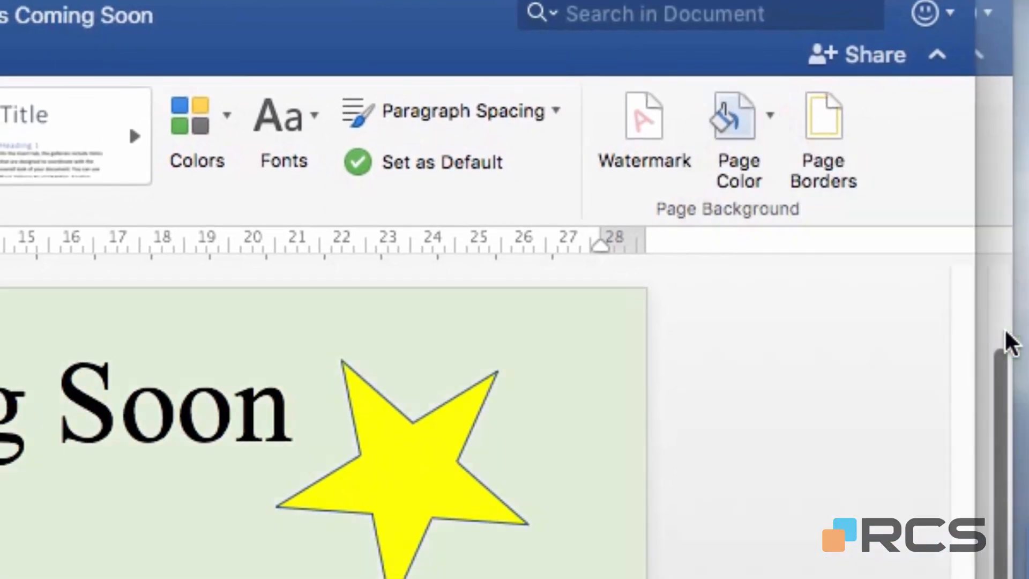
Step: Open the page border settings and choose a Box border with a thick-and-thin double line style
{"action": "left_click", "coordinate": [838, 113]}
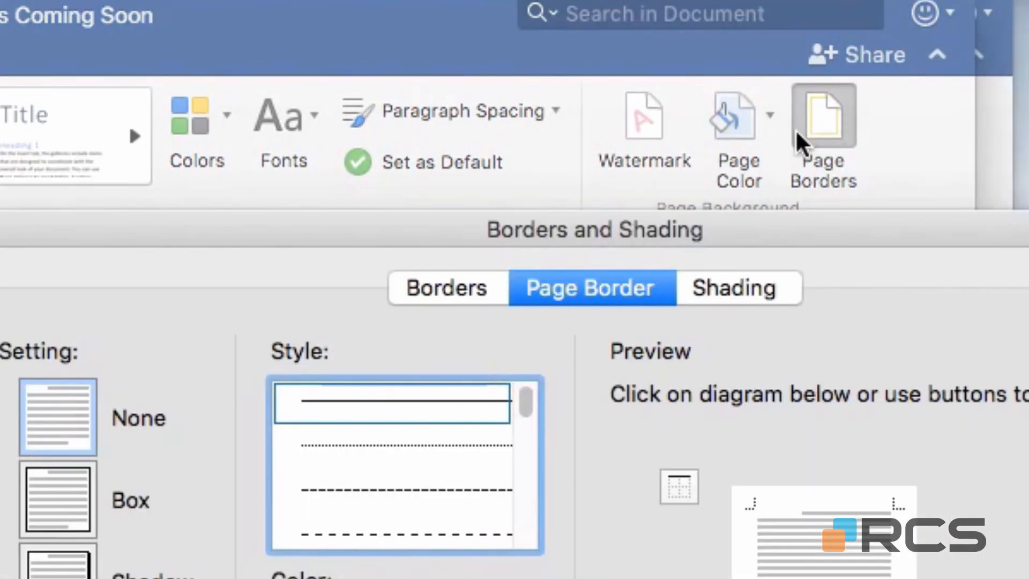
{"action": "left_click_drag", "start_coordinate": [735, 229], "coordinate": [318, 253]}
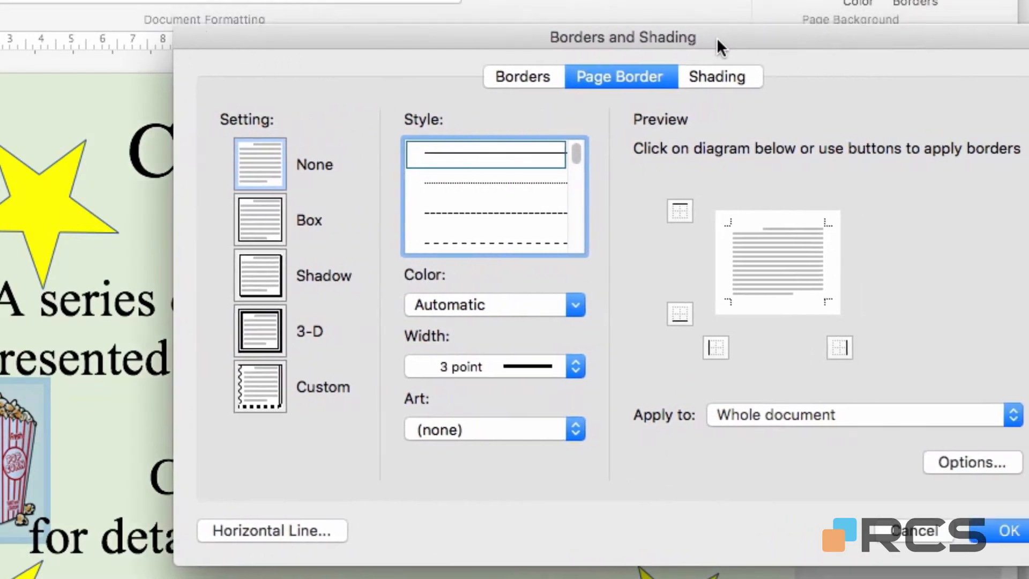
{"action": "left_click_drag", "start_coordinate": [573, 50], "coordinate": [546, 52]}
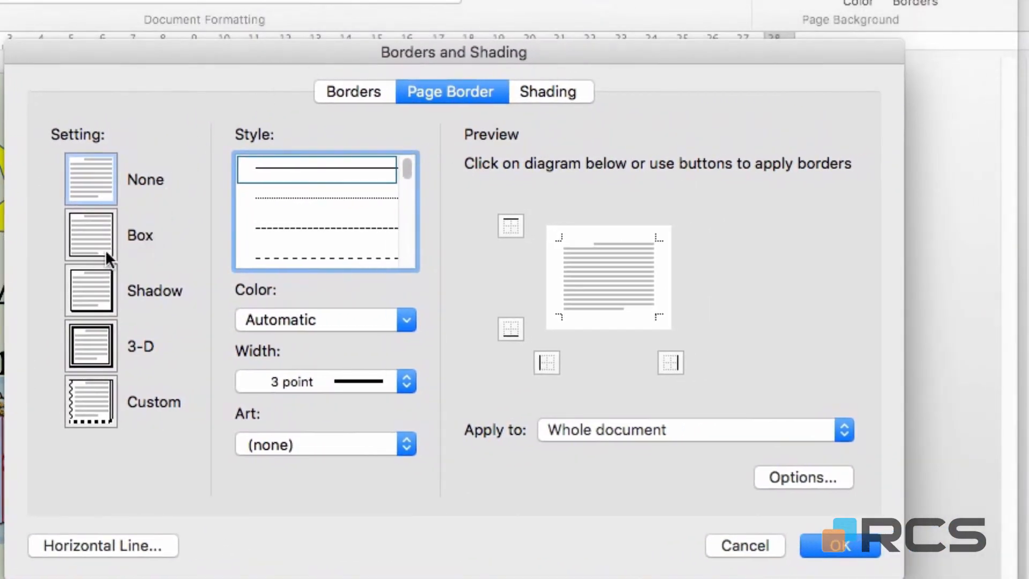
{"action": "left_click", "coordinate": [92, 234]}
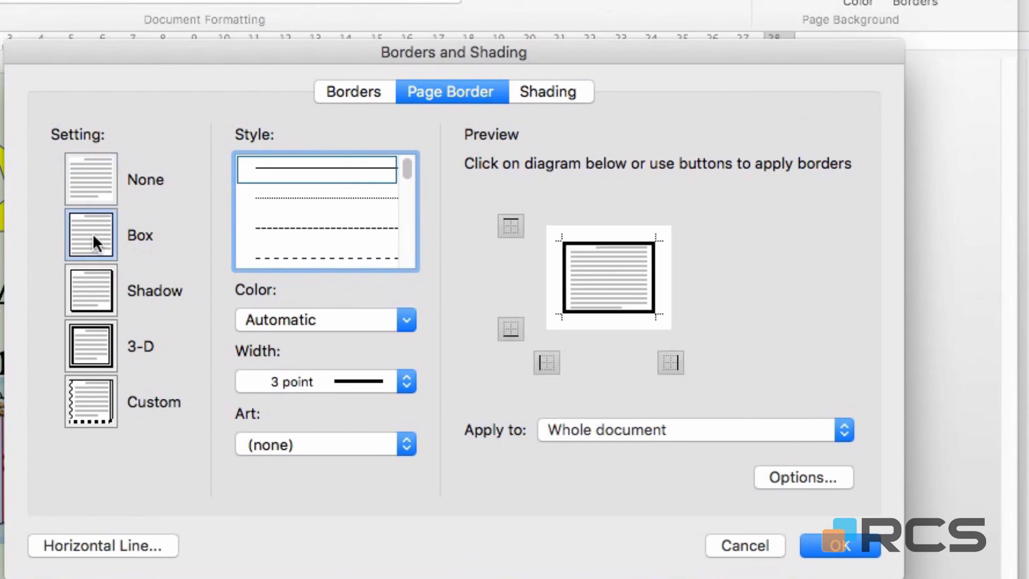
{"action": "left_click_drag", "start_coordinate": [408, 168], "coordinate": [411, 218]}
{"action": "left_click", "coordinate": [315, 222]}
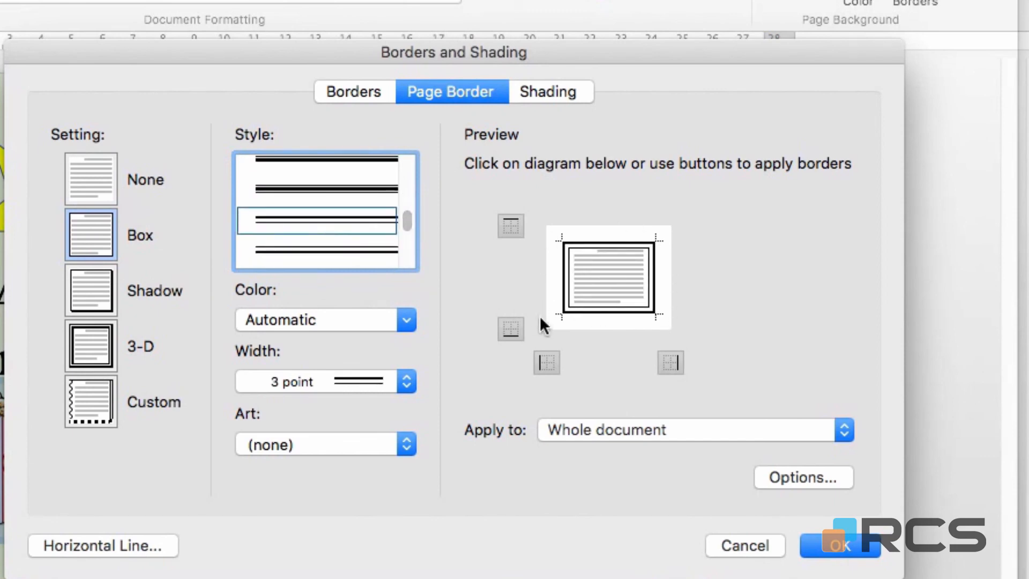
Step: Remove the page border from the top, right, left and bottom sides individually in the preview
{"action": "left_click", "coordinate": [542, 271]}
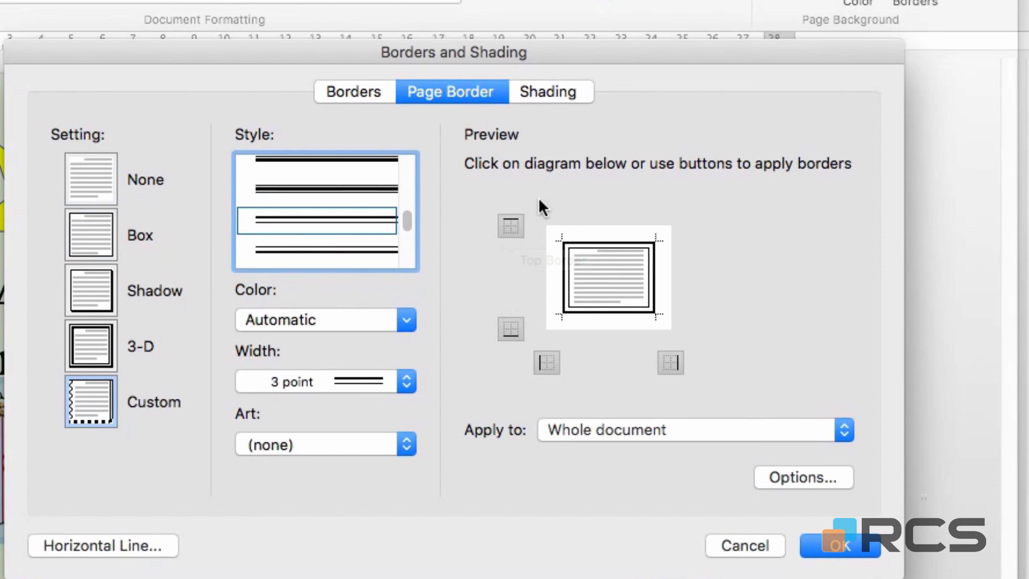
{"action": "left_click", "coordinate": [506, 230]}
{"action": "left_click", "coordinate": [674, 363]}
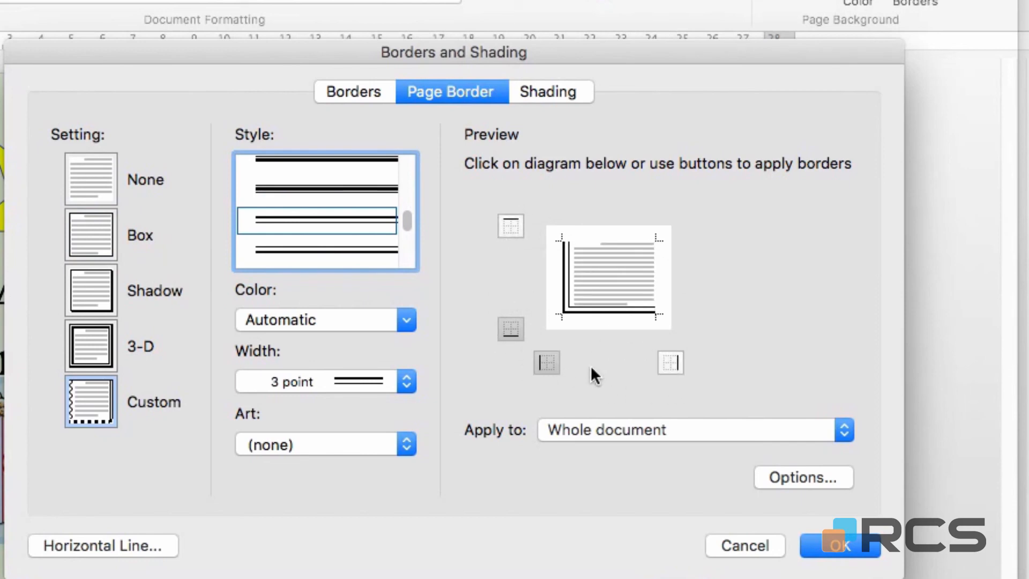
{"action": "left_click", "coordinate": [544, 362]}
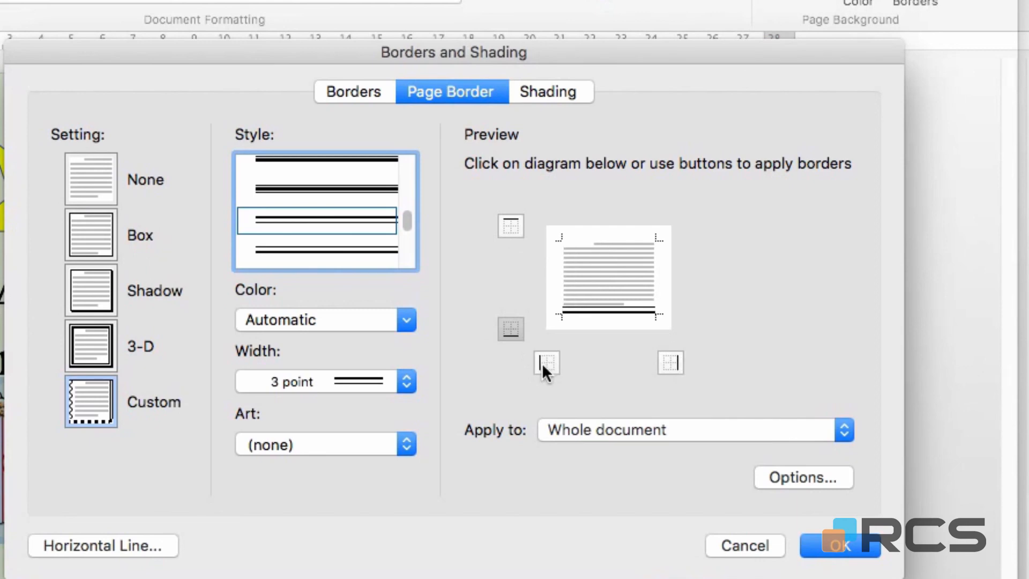
{"action": "left_click", "coordinate": [507, 228]}
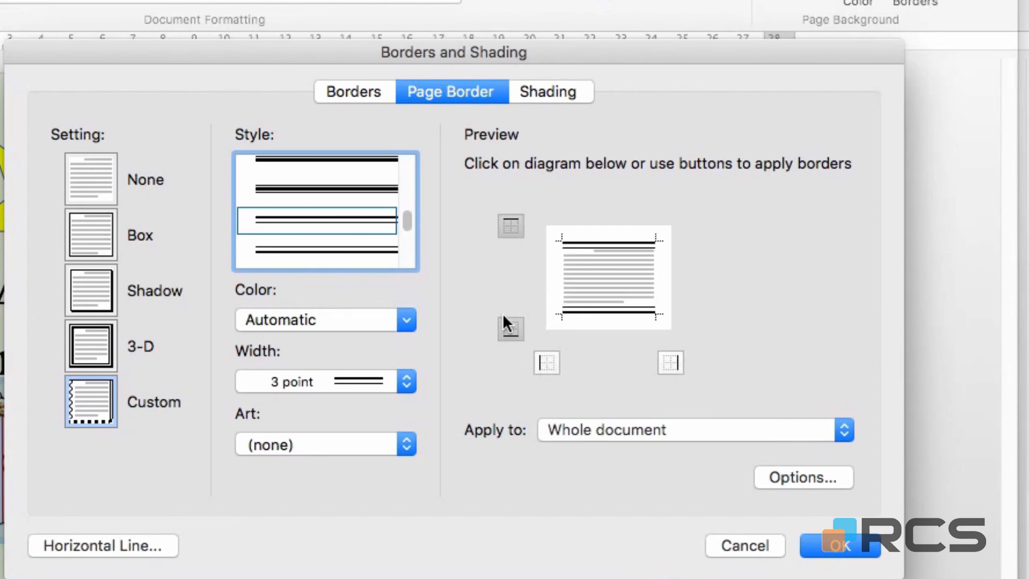
{"action": "left_click", "coordinate": [508, 325]}
{"action": "left_click", "coordinate": [508, 220]}
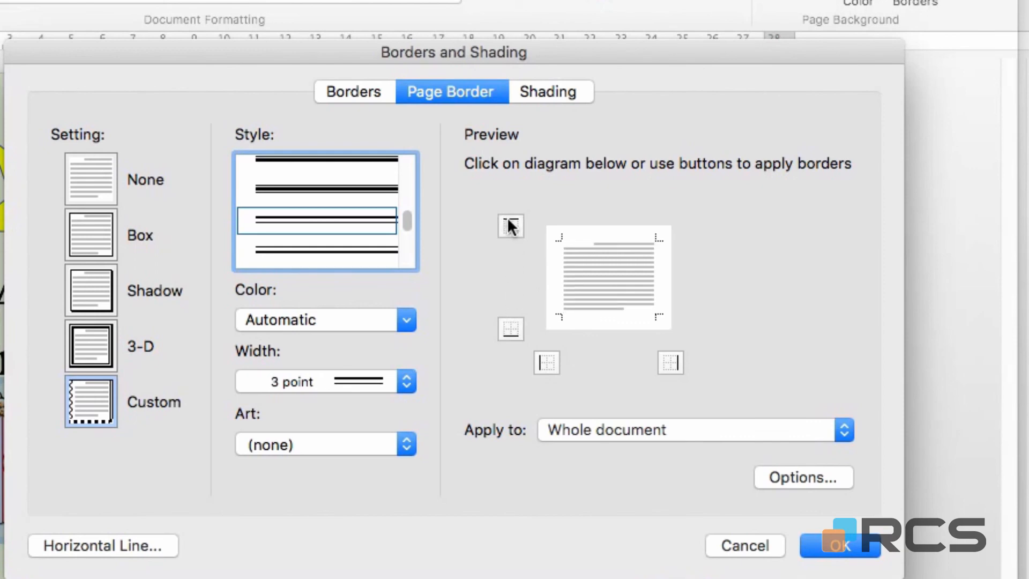
Step: Add the double-line page border back to the left, right, bottom and top sides individually
{"action": "left_click", "coordinate": [547, 362]}
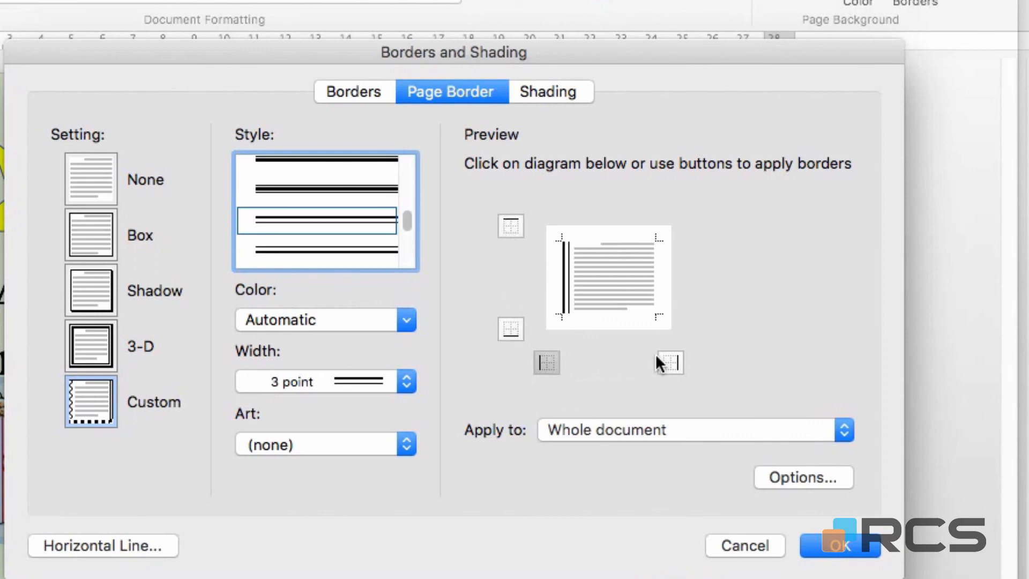
{"action": "left_click", "coordinate": [671, 363]}
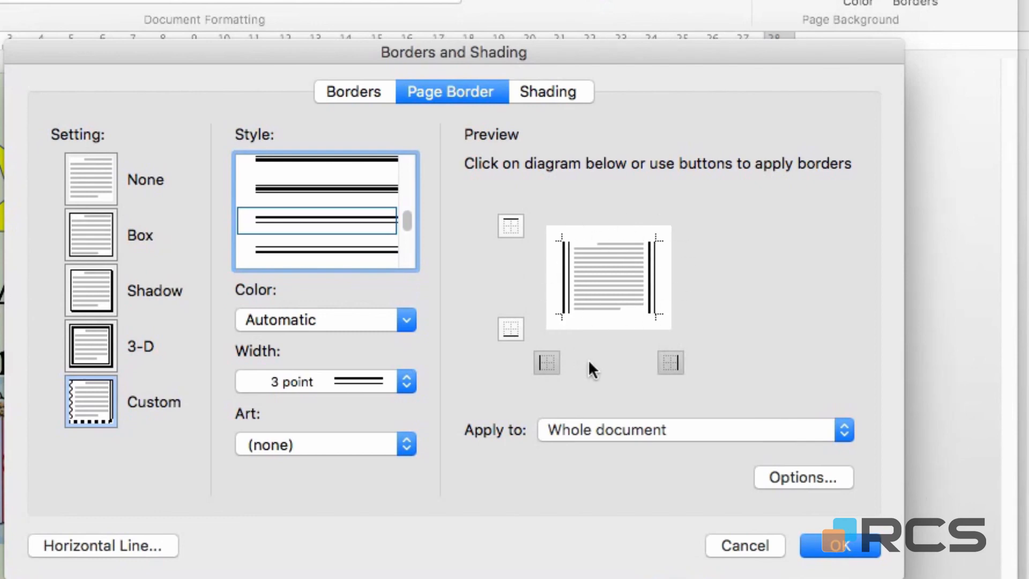
{"action": "left_click", "coordinate": [518, 332]}
{"action": "left_click", "coordinate": [513, 216]}
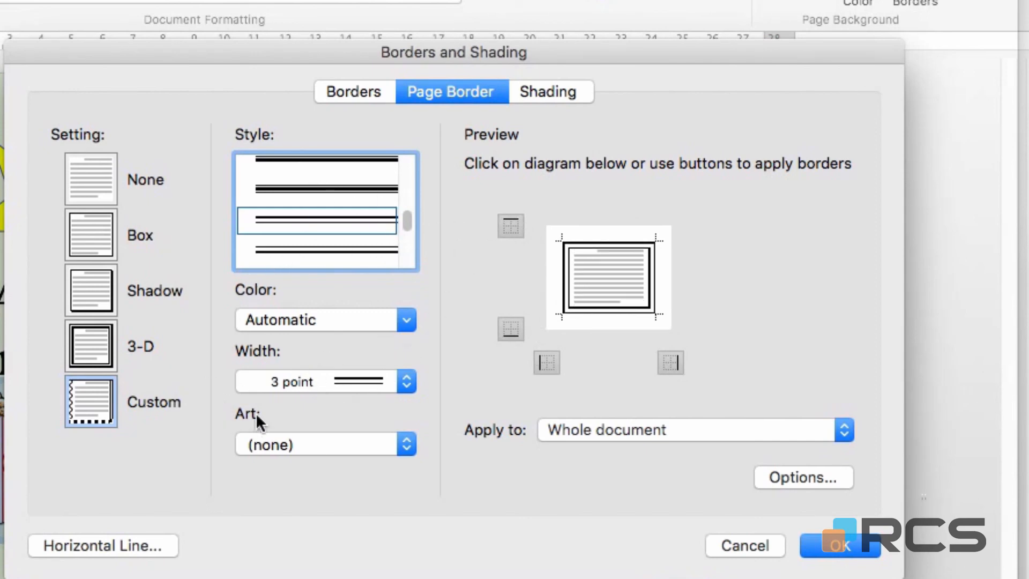
Step: Choose the small yellow stars art for the page border and apply it to the whole document
{"action": "left_click", "coordinate": [406, 445]}
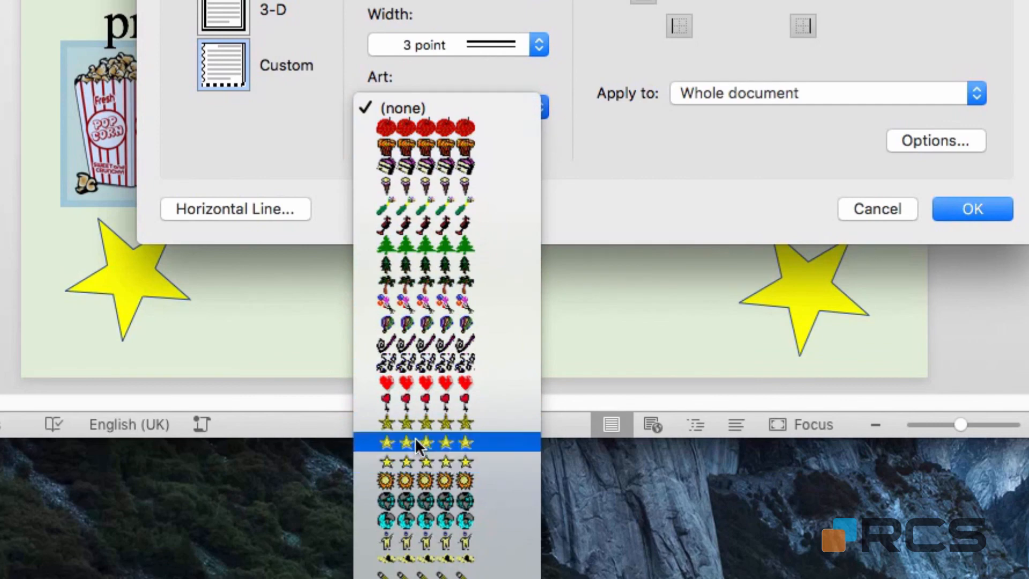
{"action": "left_click", "coordinate": [417, 459]}
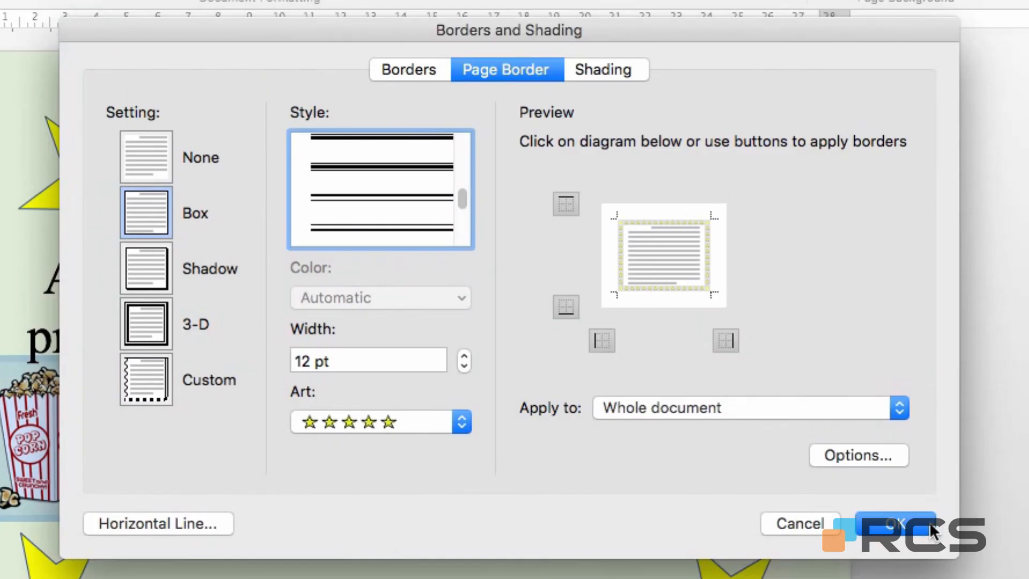
{"action": "left_click", "coordinate": [932, 530]}
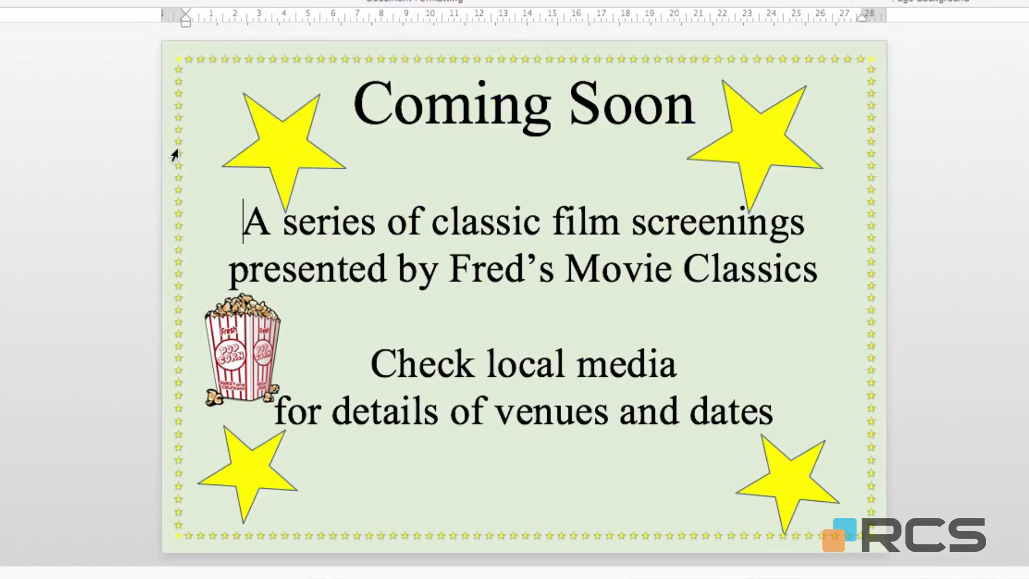